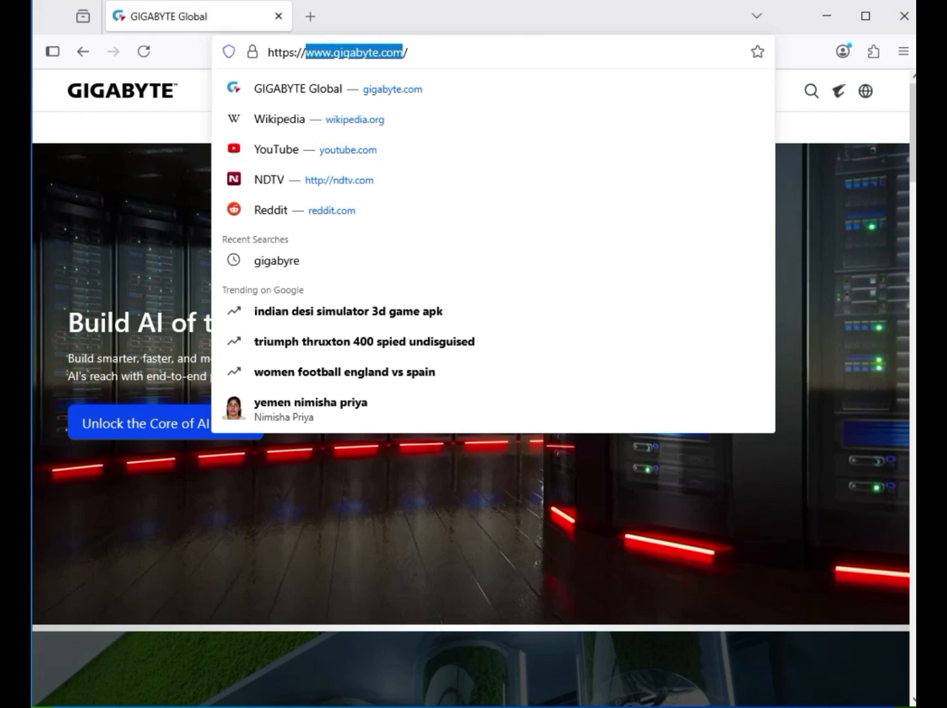
# Search the GIGABYTE site for "X870E AORUS PRO ICE"
pyautogui.click(498, 511)
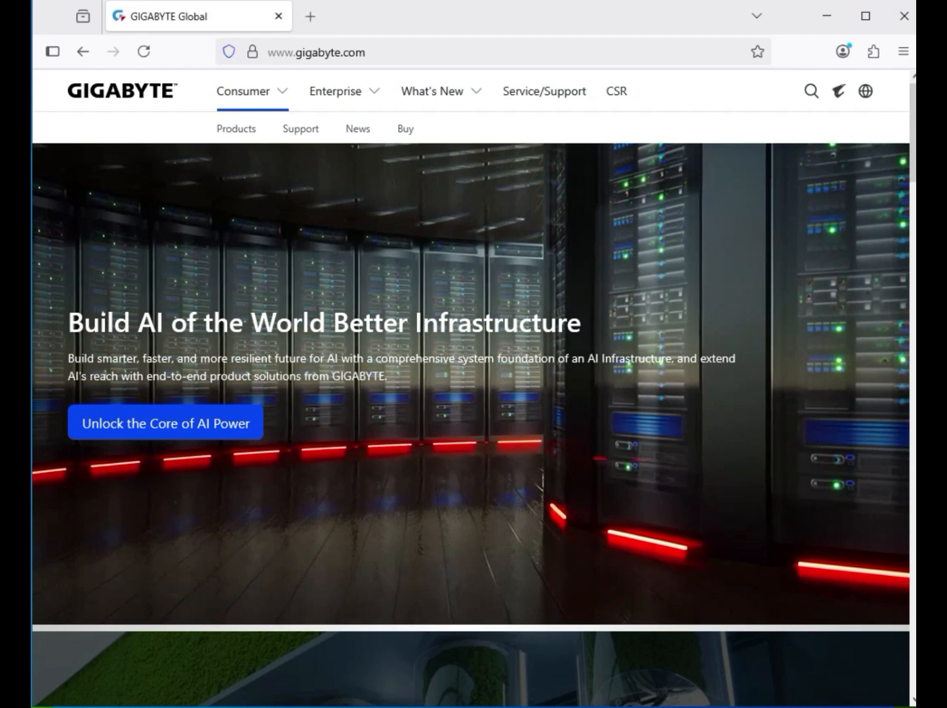
pyautogui.click(811, 91)
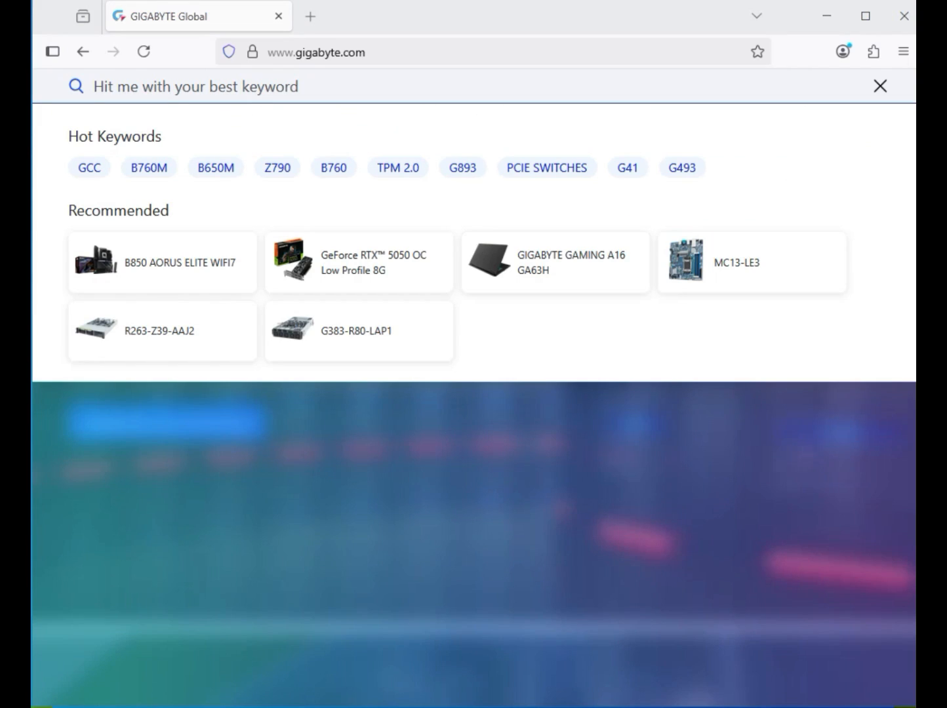
pyautogui.write('X870E AORUS PRO ICE')
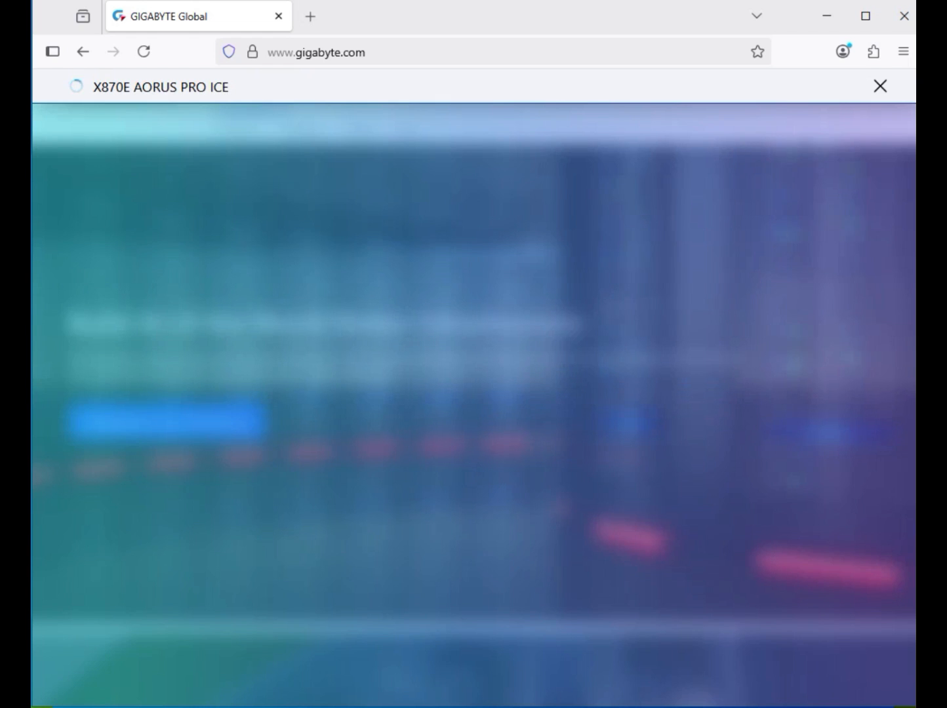
pyautogui.press('Return')
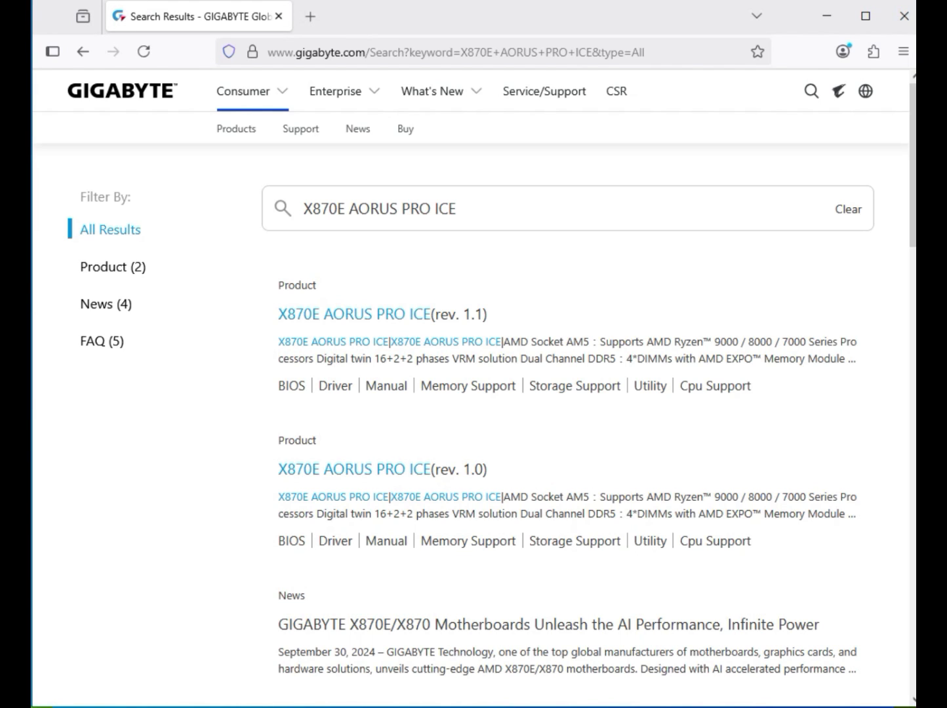
# Filter the search results to products and open the support downloads page of the X870E AORUS PRO ICE (rev. 1.0)
pyautogui.click(113, 266)
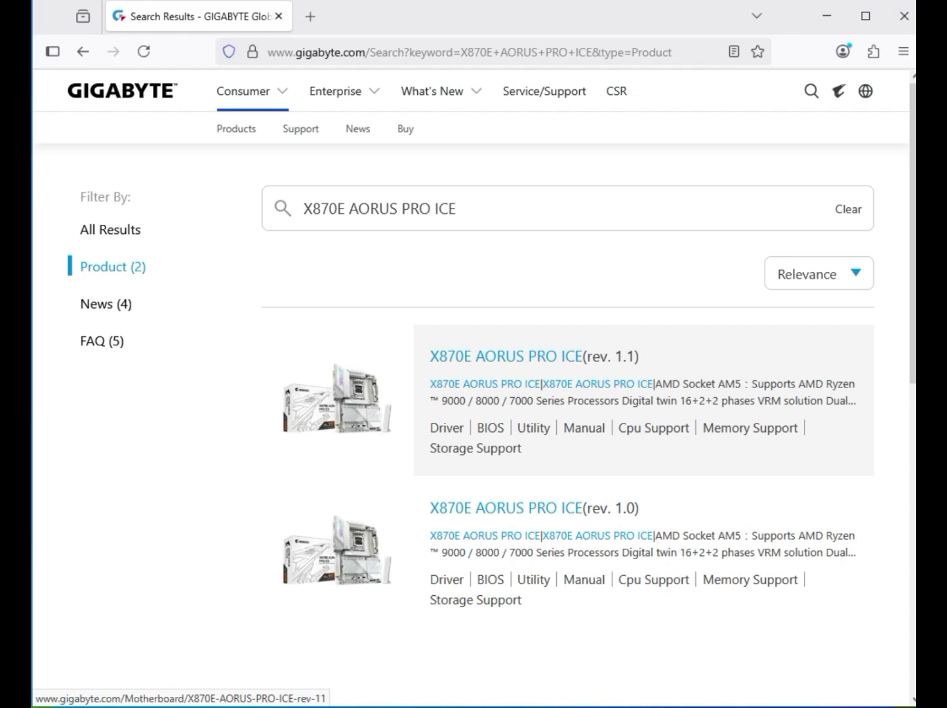
pyautogui.click(506, 509)
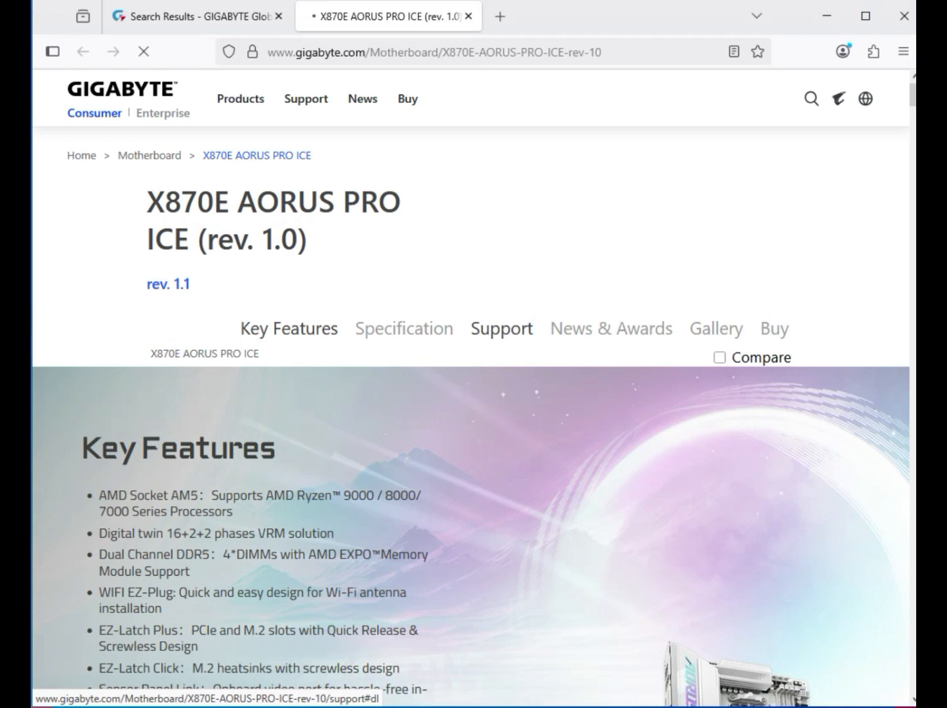
pyautogui.moveTo(463, 330); pyautogui.dragTo(540, 329)
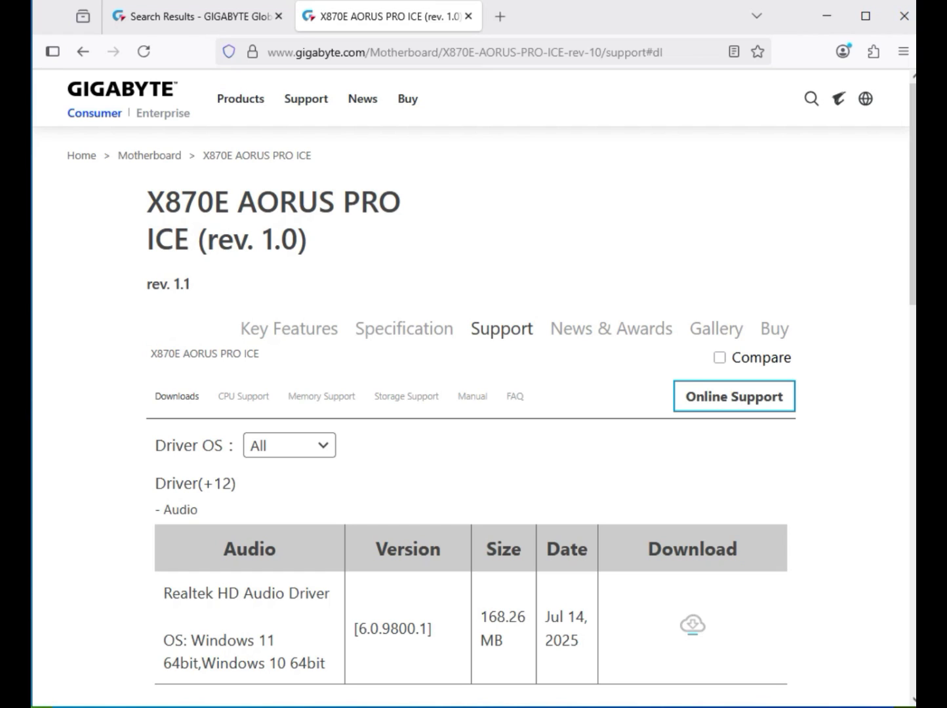
# Set the driver OS to Windows 11 64bit and download the Realtek HD Audio Driver version 6.0.9800.1
pyautogui.click(290, 446)
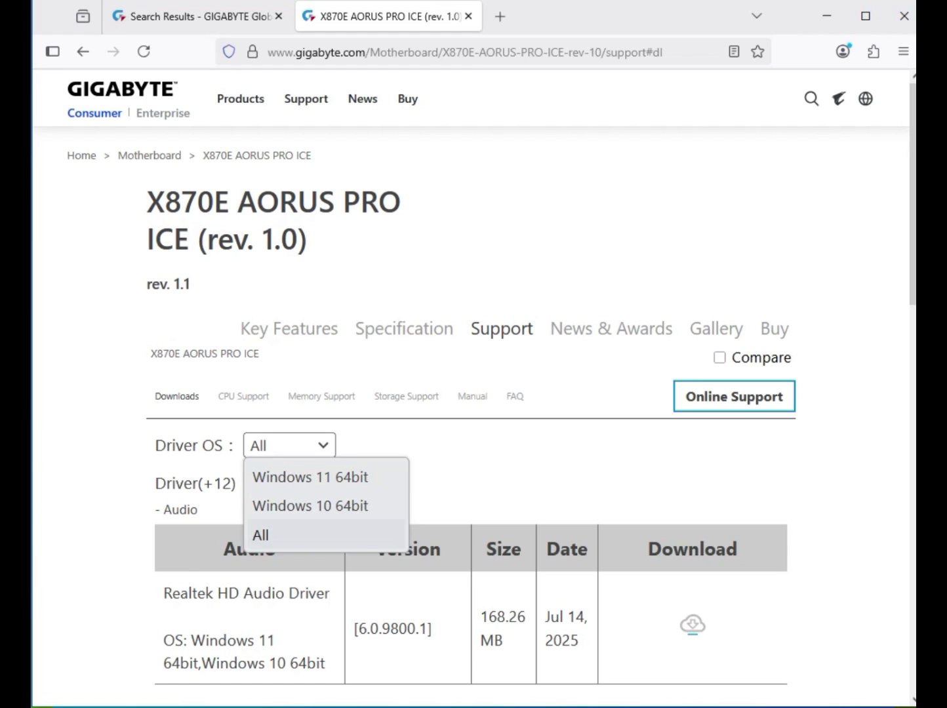
pyautogui.click(310, 478)
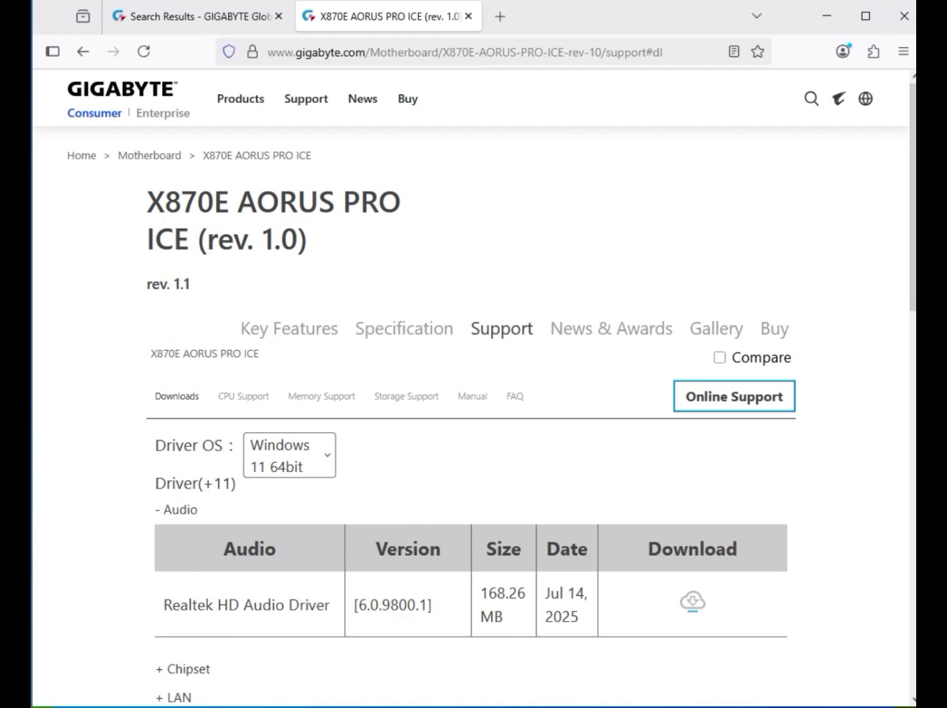
pyautogui.moveTo(198, 509); pyautogui.dragTo(171, 509)
pyautogui.click(693, 602)
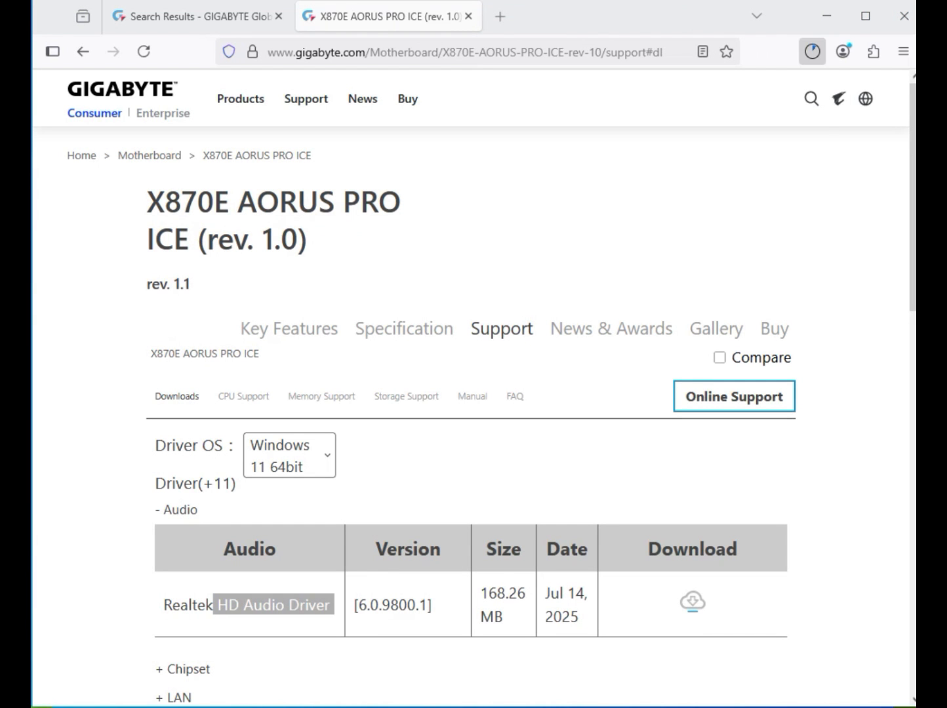
pyautogui.click(811, 51)
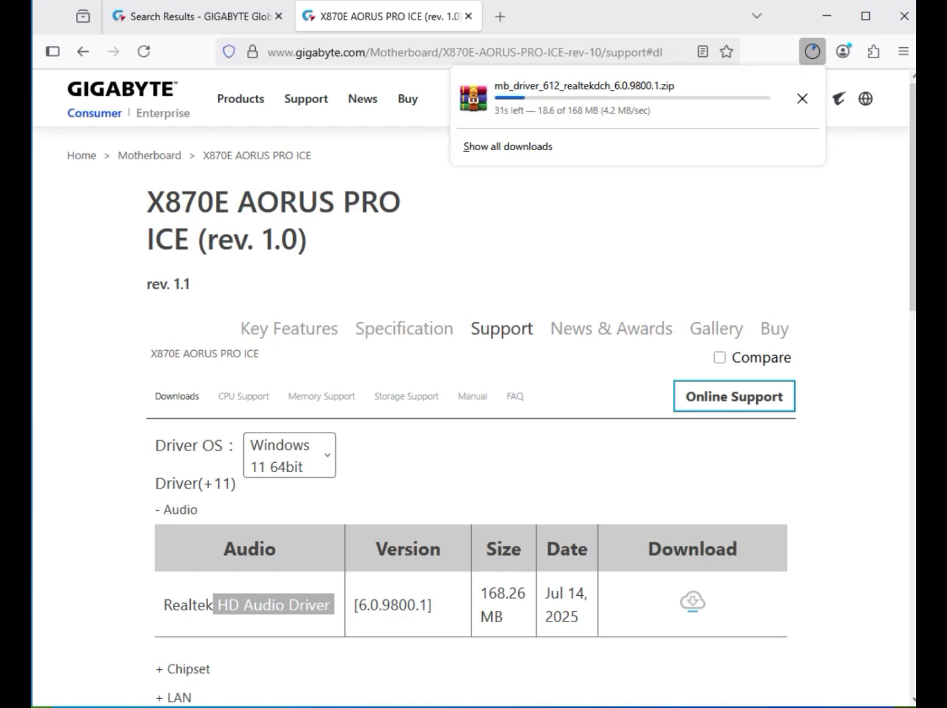
pyautogui.click(610, 239)
# Expand the Chipset driver category and download the AMD Chipset Driver version 7.03.21.2116
pyautogui.scroll(-3, 472, 387)
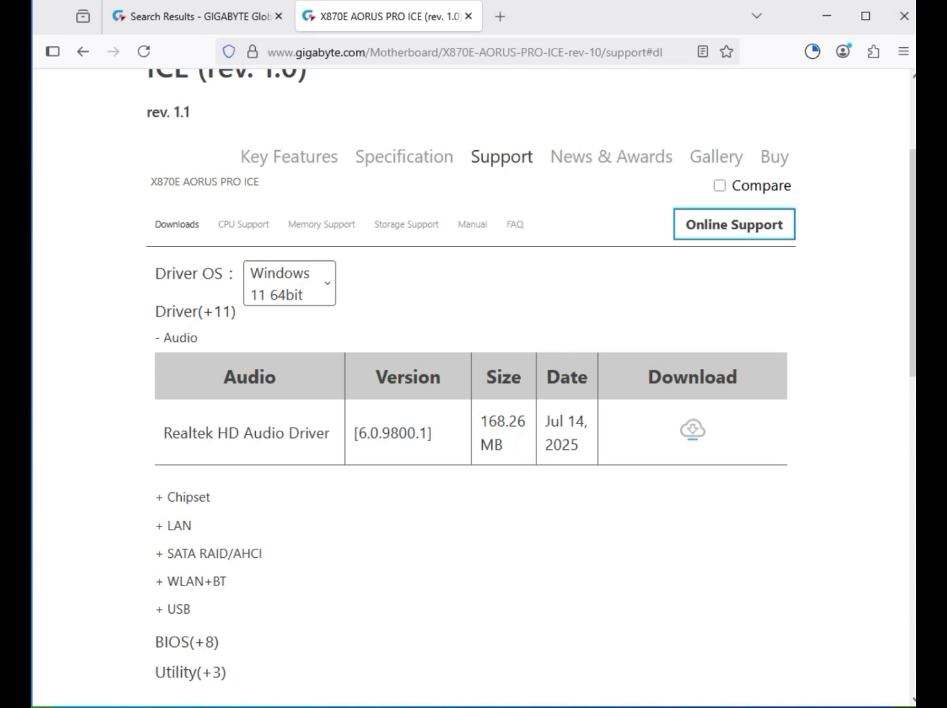
pyautogui.scroll(-2, 473, 386)
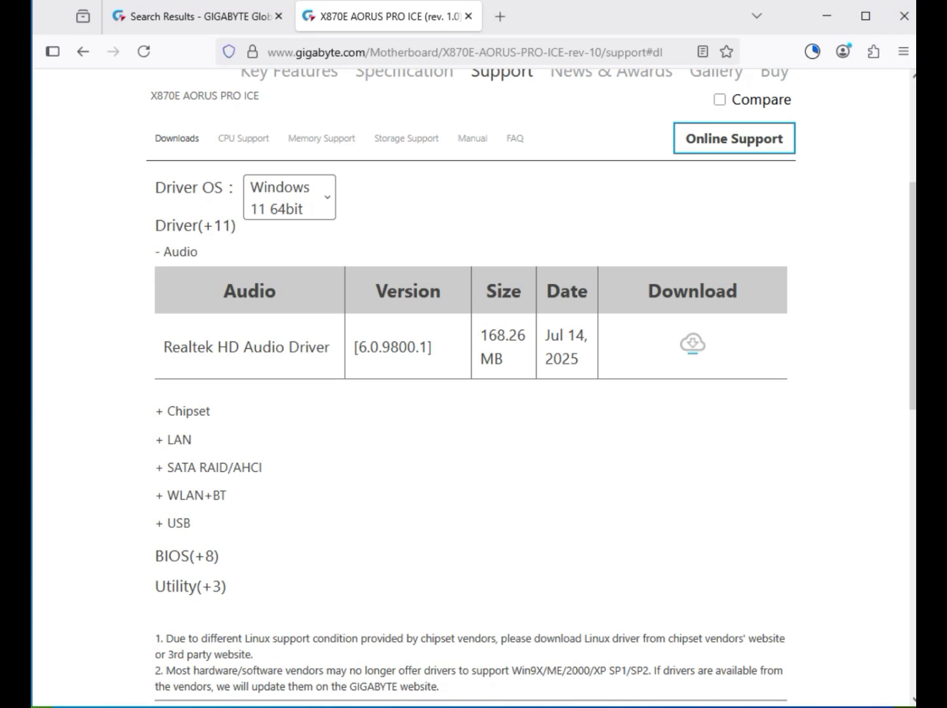
pyautogui.click(188, 411)
pyautogui.scroll(2, 187, 411)
pyautogui.scroll(-2, 187, 411)
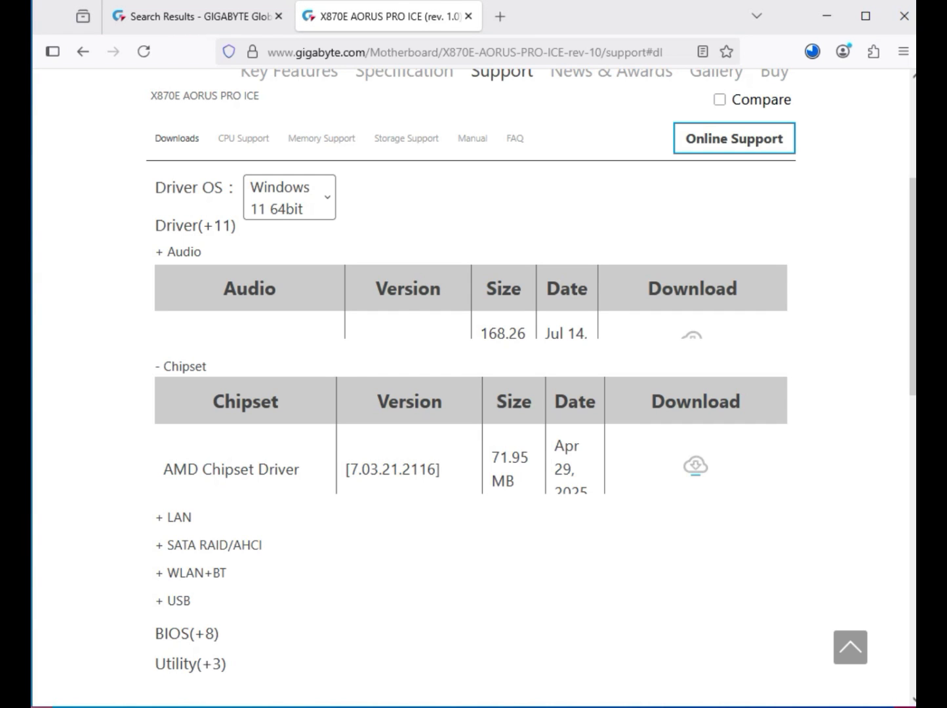
pyautogui.scroll(-3, 175, 479)
pyautogui.click(175, 479)
pyautogui.scroll(3, 175, 479)
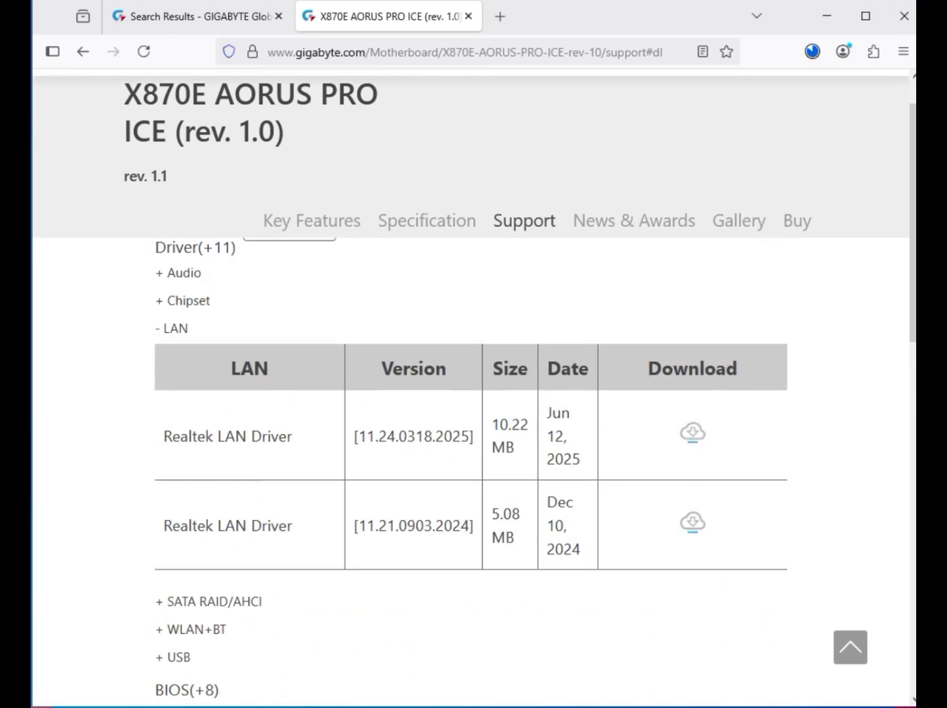
pyautogui.scroll(3, 474, 393)
pyautogui.click(188, 538)
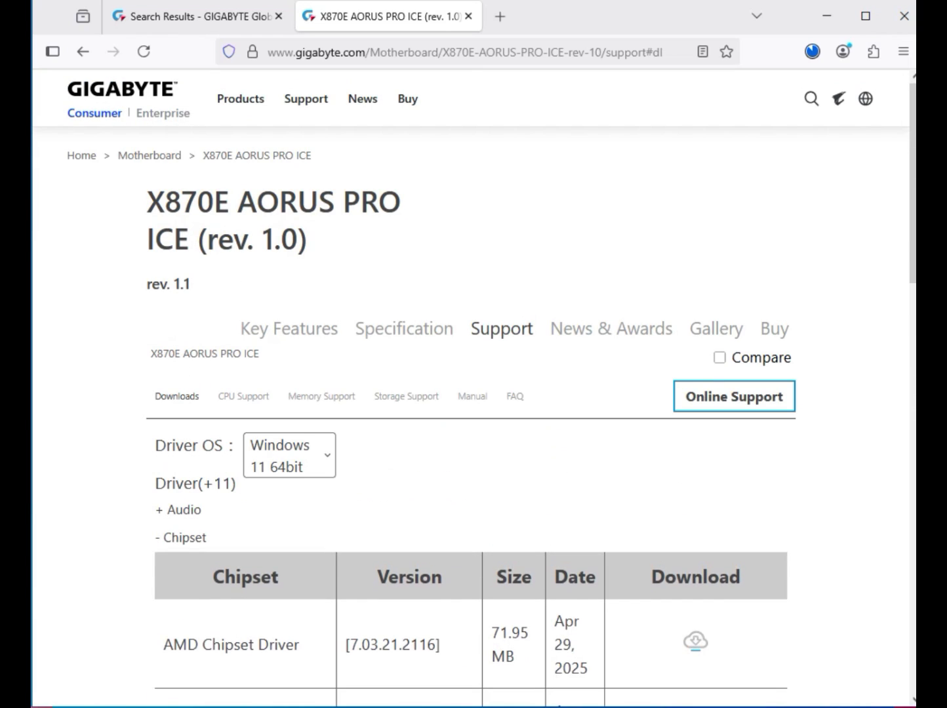
pyautogui.scroll(-1, 694, 642)
pyautogui.click(695, 555)
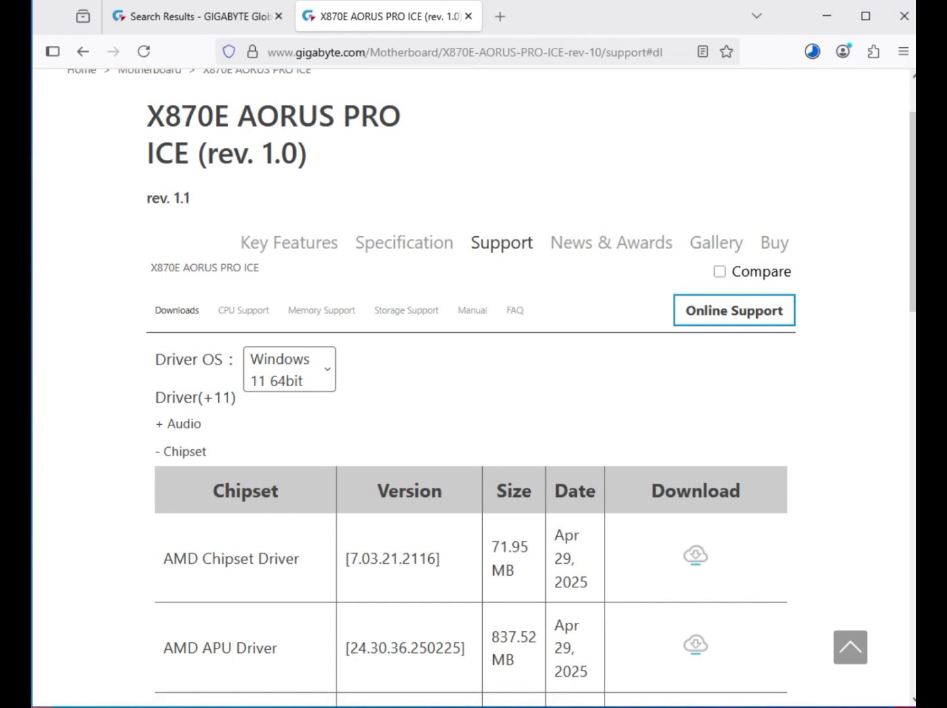
# Download the Realtek LAN Driver version 11.24.0318.2025 from the LAN category
pyautogui.scroll(-4, 473, 388)
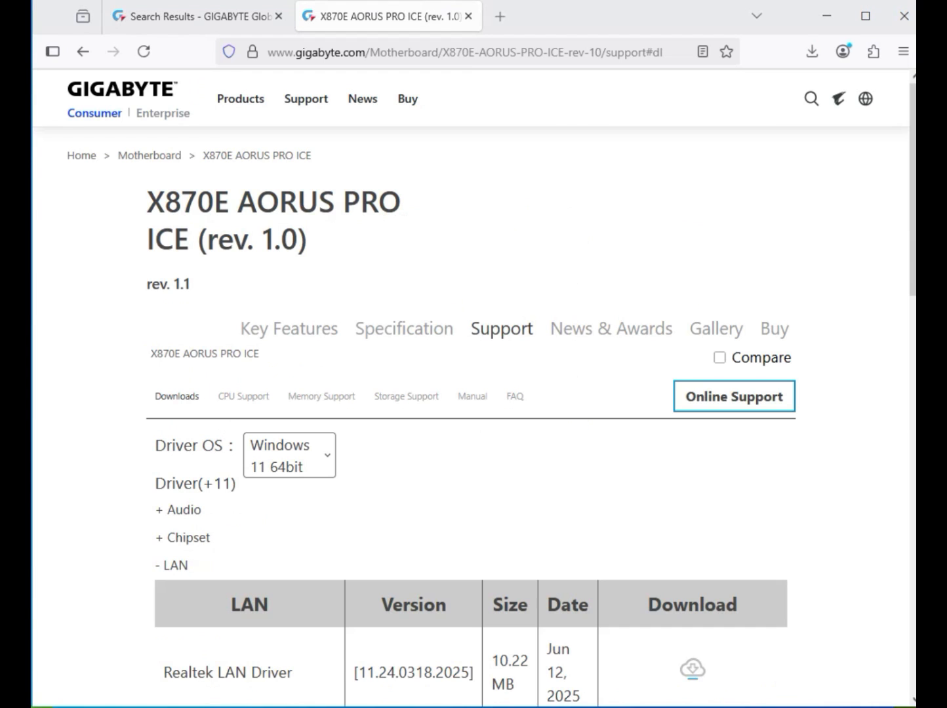
pyautogui.scroll(-2, 473, 388)
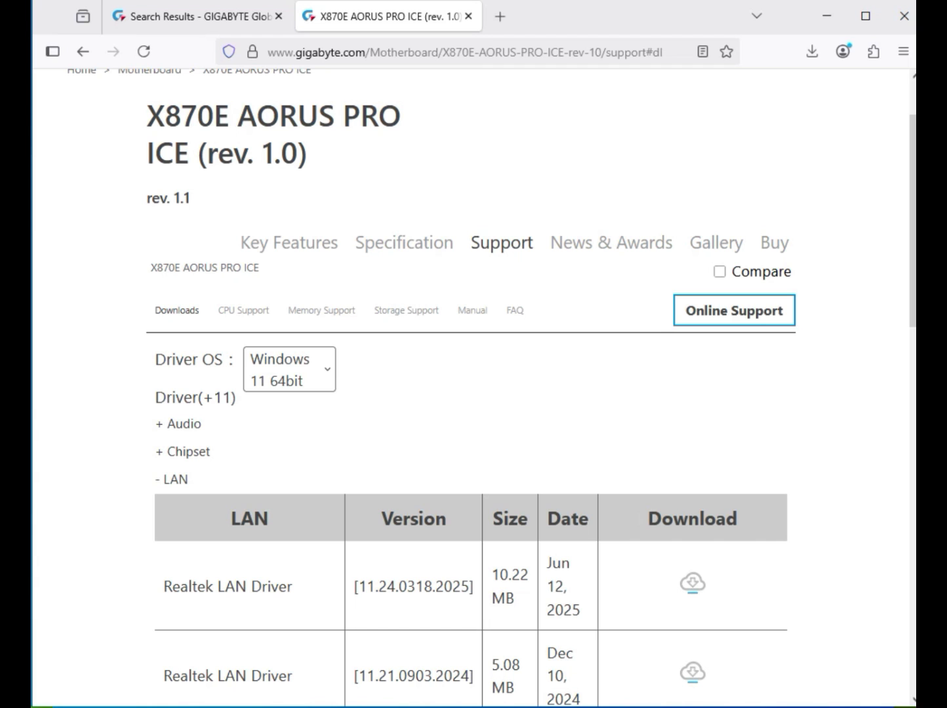
pyautogui.scroll(-5, 474, 393)
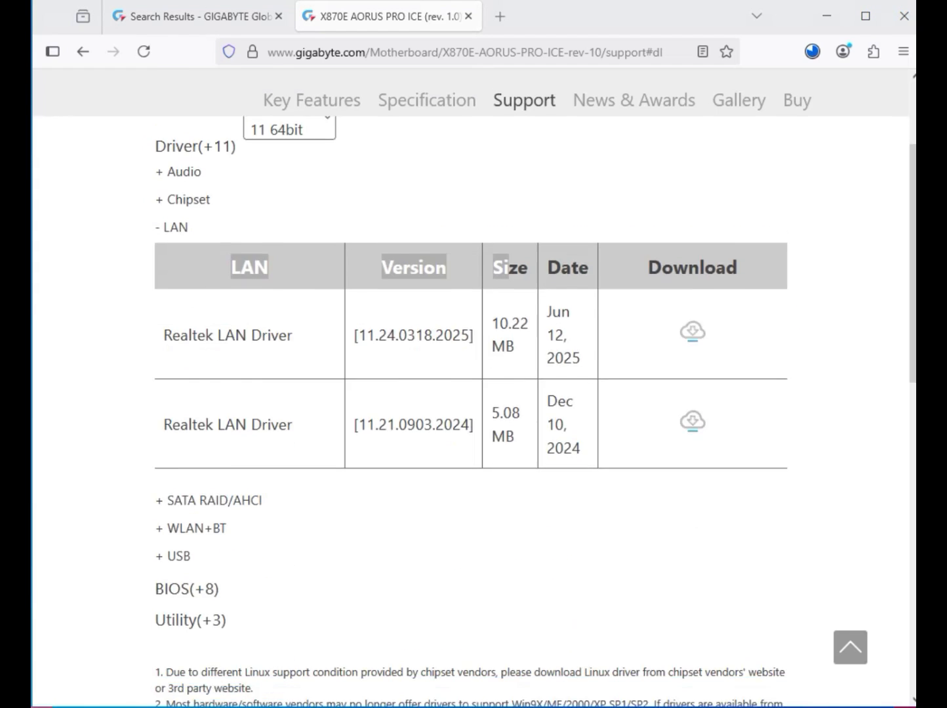
# Download the Qualcomm Wi-Fi 7 Bluetooth Driver 3.1.0.1314 and the Qualcomm Wi-Fi 7 WIFI driver 3.1.0.1453 from the WLAN+BT category
pyautogui.scroll(2, 474, 459)
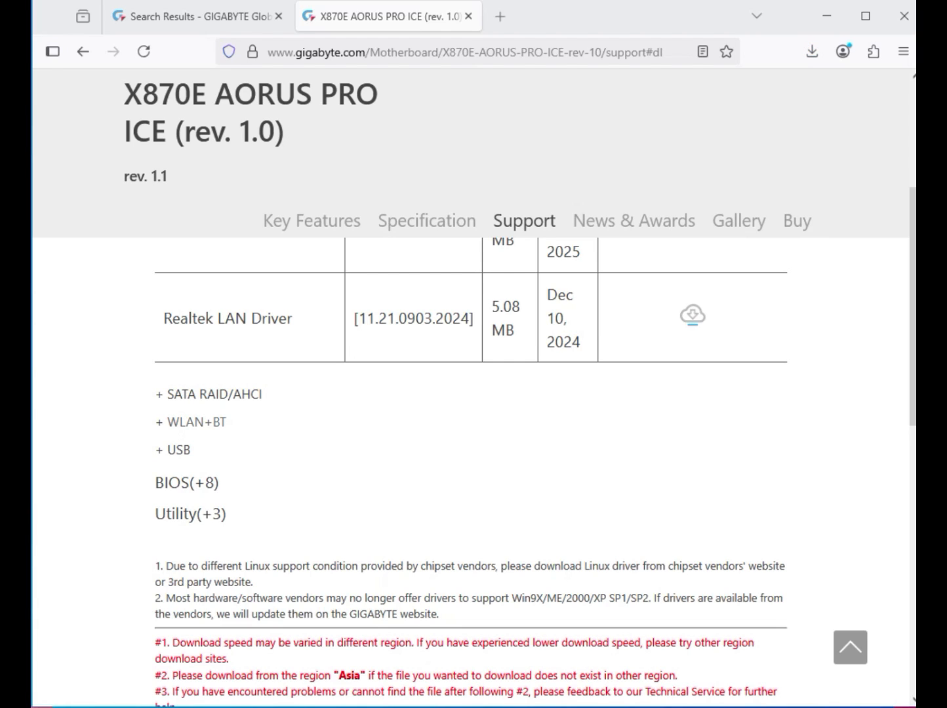
pyautogui.click(195, 422)
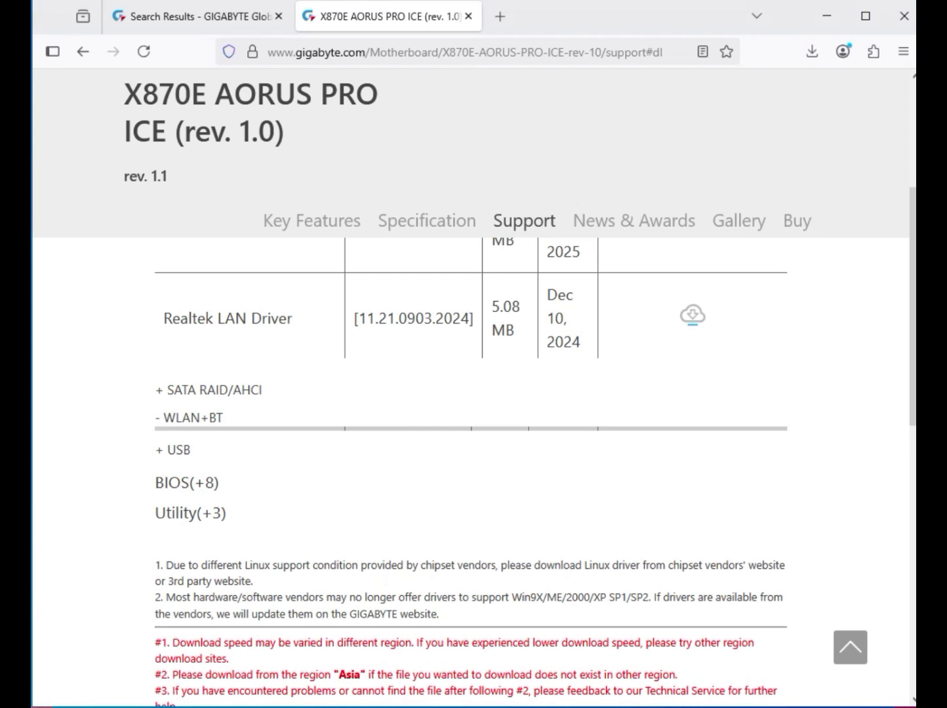
pyautogui.scroll(3, 474, 459)
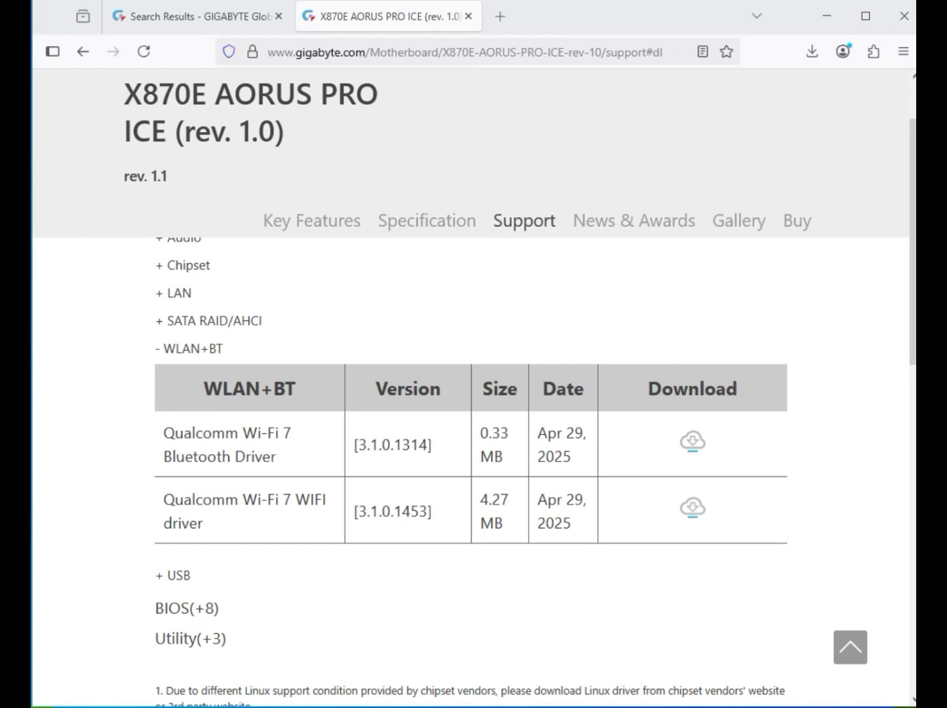
pyautogui.moveTo(172, 457); pyautogui.dragTo(280, 457)
pyautogui.moveTo(244, 500); pyautogui.dragTo(206, 523)
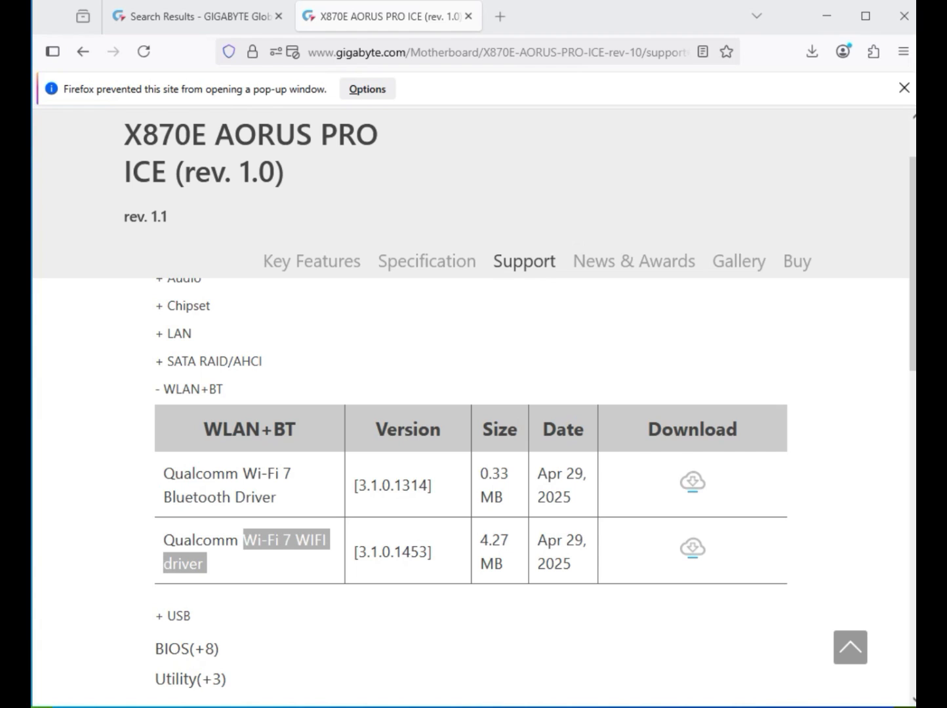
pyautogui.click(693, 548)
# Expand the USB category and download the ITE USB driver version 1.3.8.018, loading its download link in a new tab
pyautogui.scroll(-2, 692, 548)
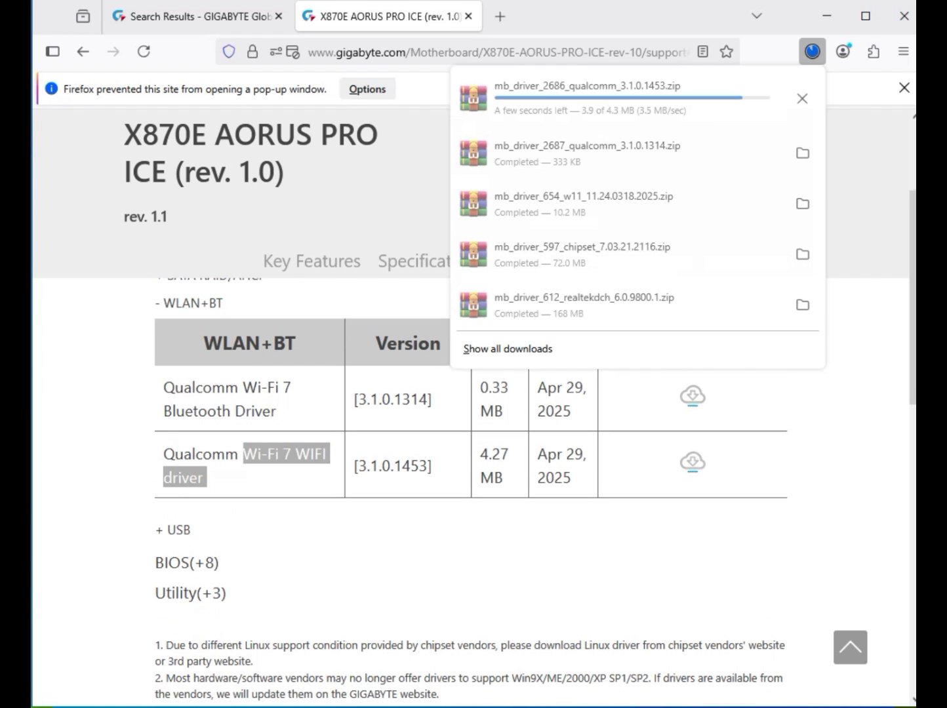
pyautogui.click(177, 530)
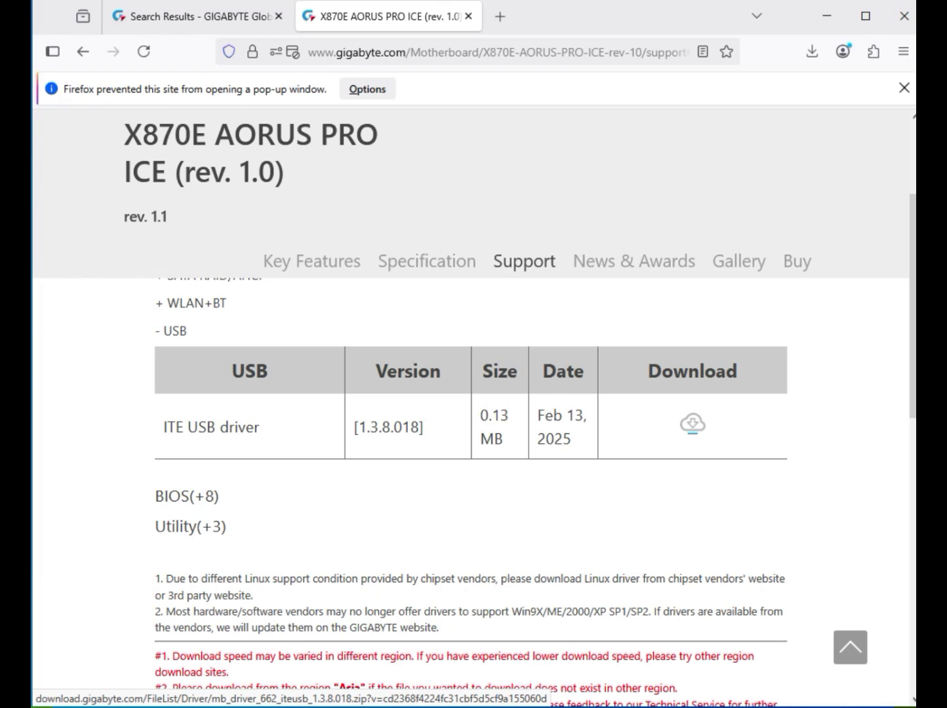
pyautogui.click(812, 51)
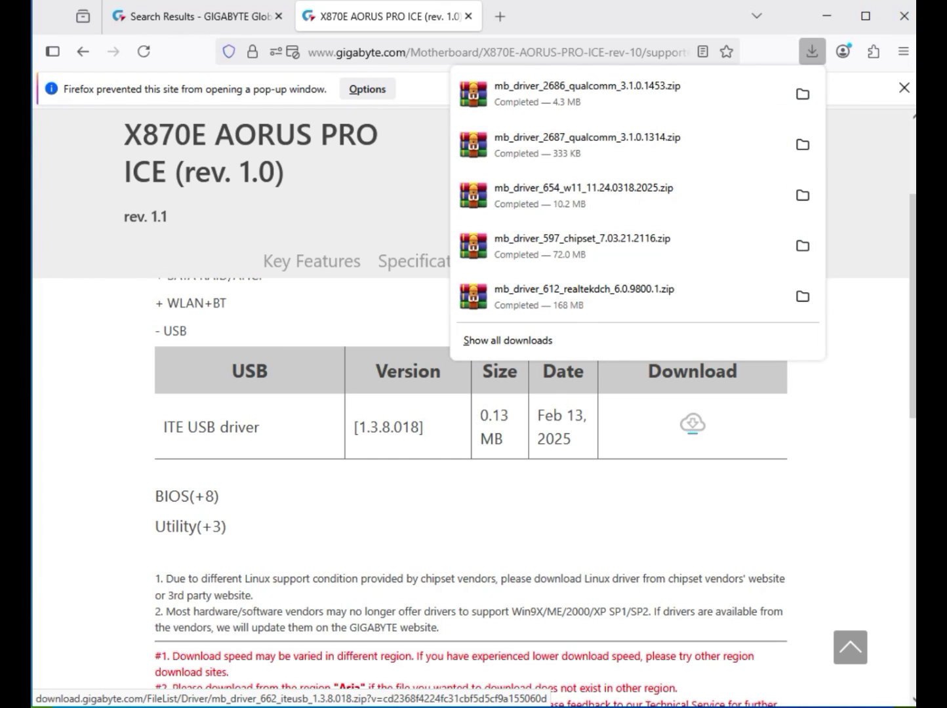
pyautogui.press('Escape')
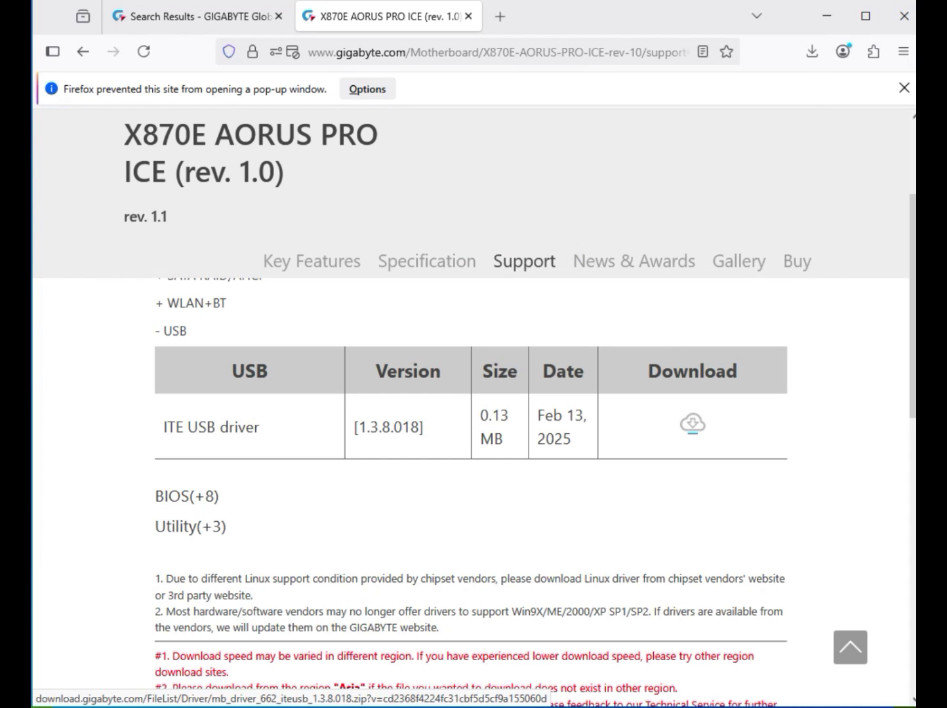
pyautogui.hotkey('ctrl', 't')
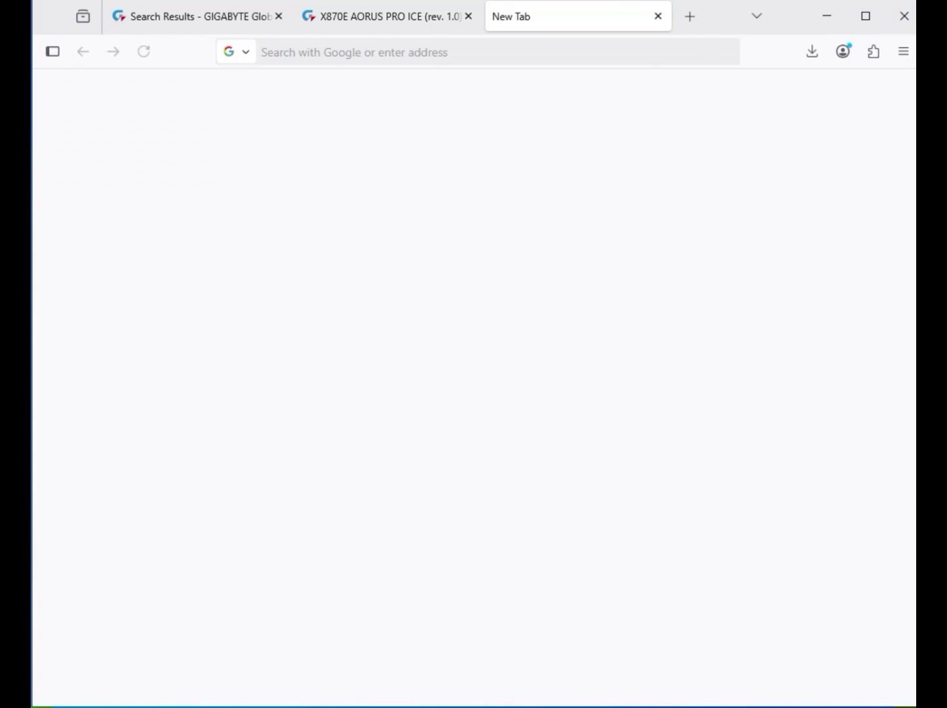
pyautogui.hotkey('ctrl', 'v')
pyautogui.press('Return')
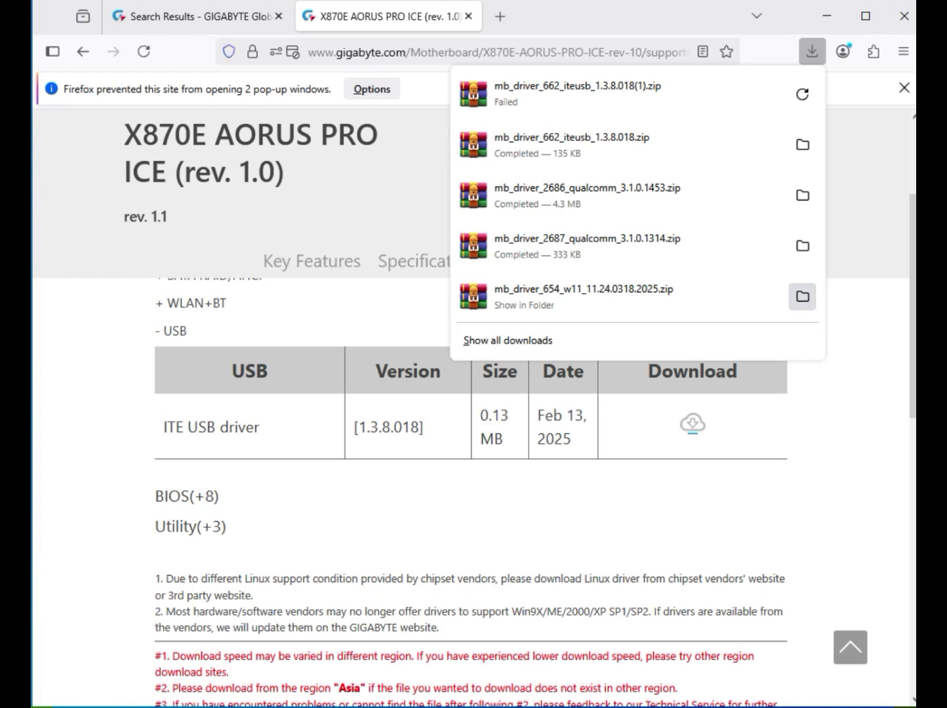
# Show the downloaded mb_driver_654_w11_11.24.0318.2025.zip in File Explorer's Downloads folder and look over the driver archives there
pyautogui.click(802, 296)
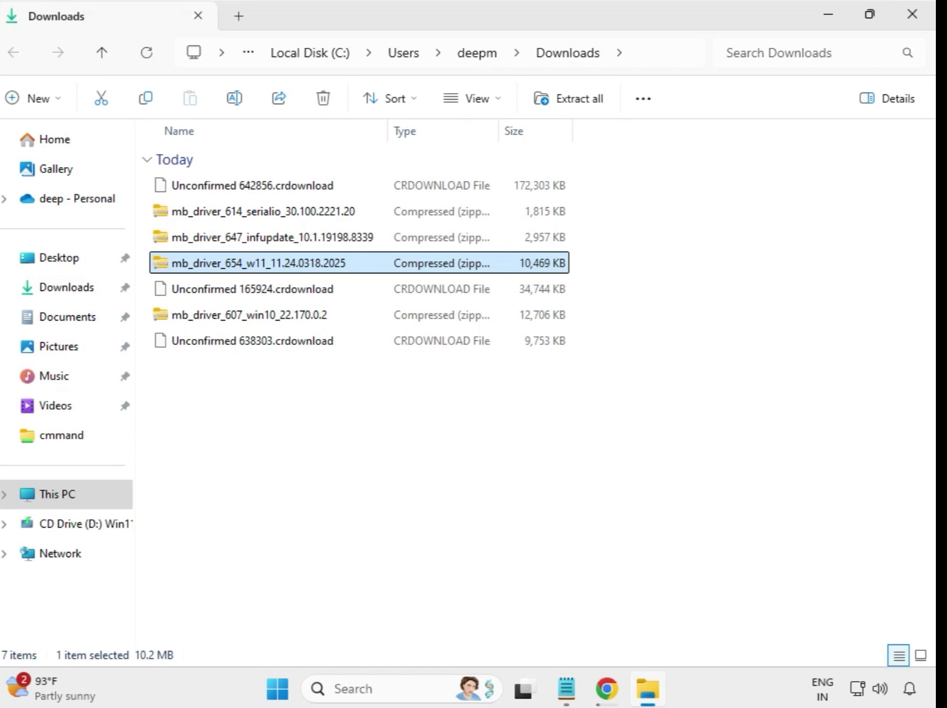
pyautogui.moveTo(346, 420); pyautogui.dragTo(322, 188)
pyautogui.click(505, 436)
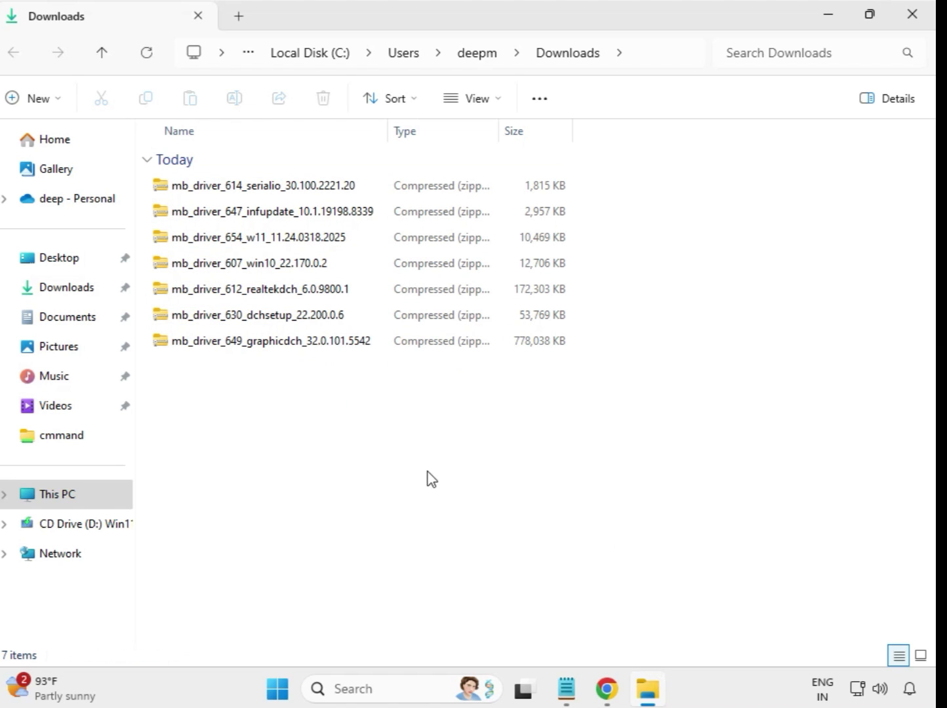
# Extract the mb_driver_614_serialio_30.100.2221.20 archive to its default folder in Downloads, close the extracted-files window and select the new folder
pyautogui.click(244, 194)
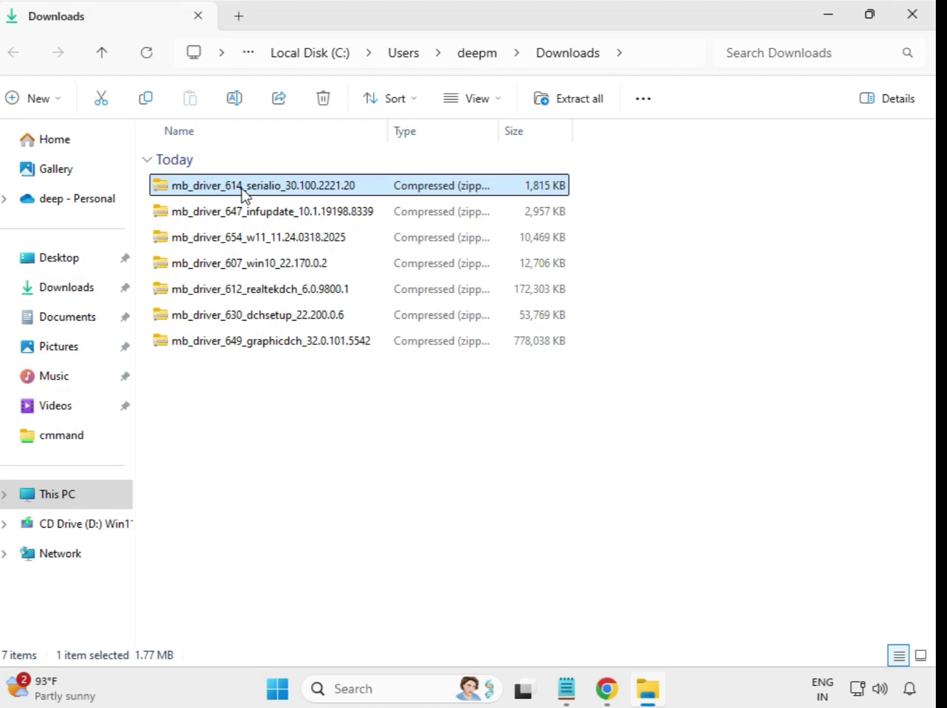
pyautogui.rightClick(244, 192)
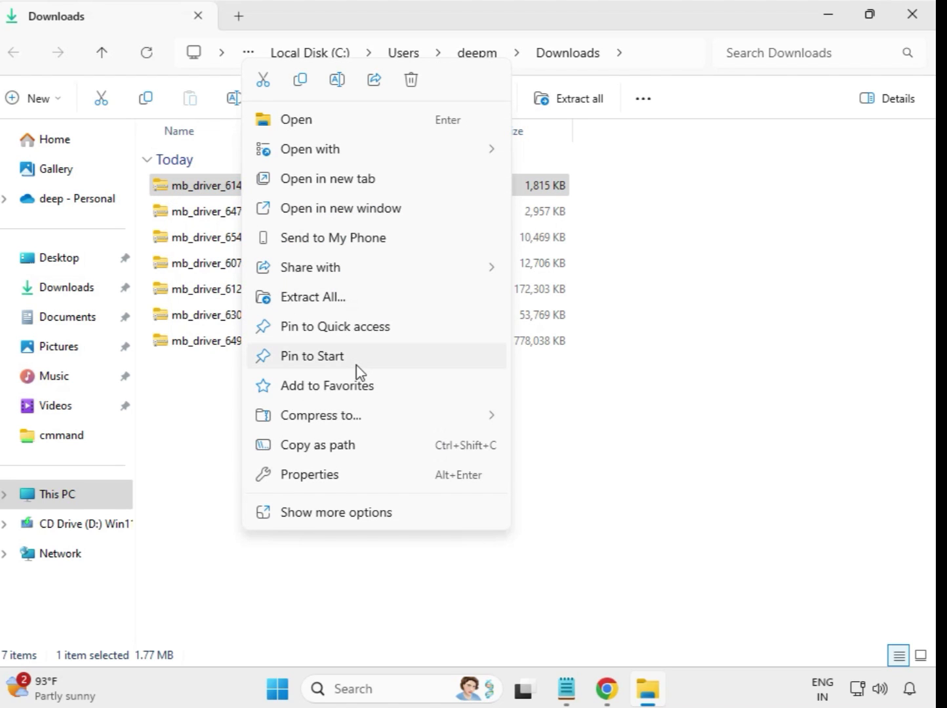
pyautogui.click(314, 297)
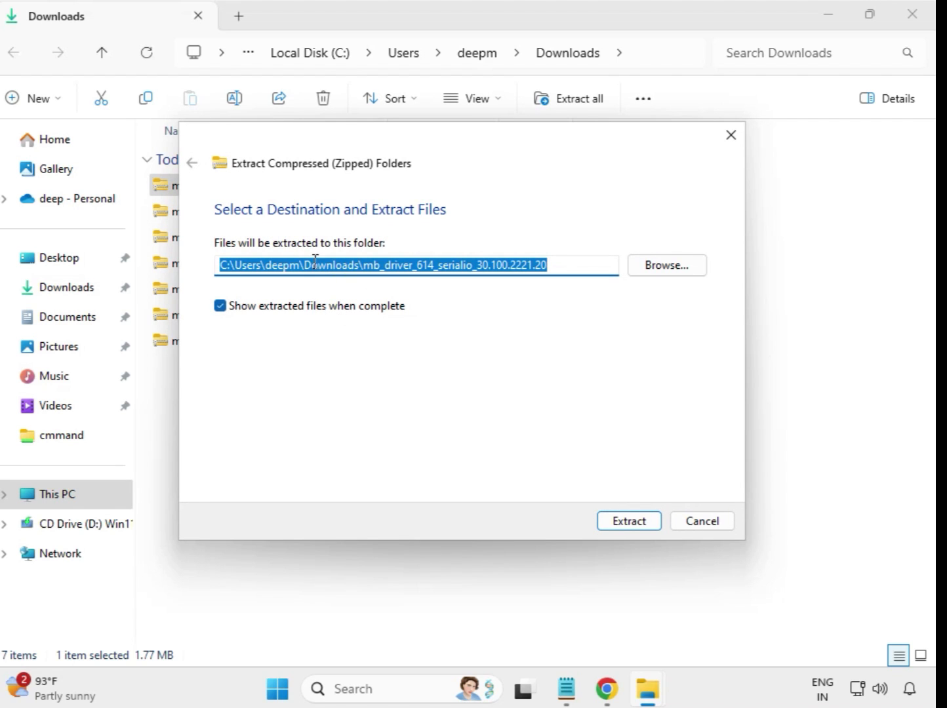
pyautogui.click(637, 521)
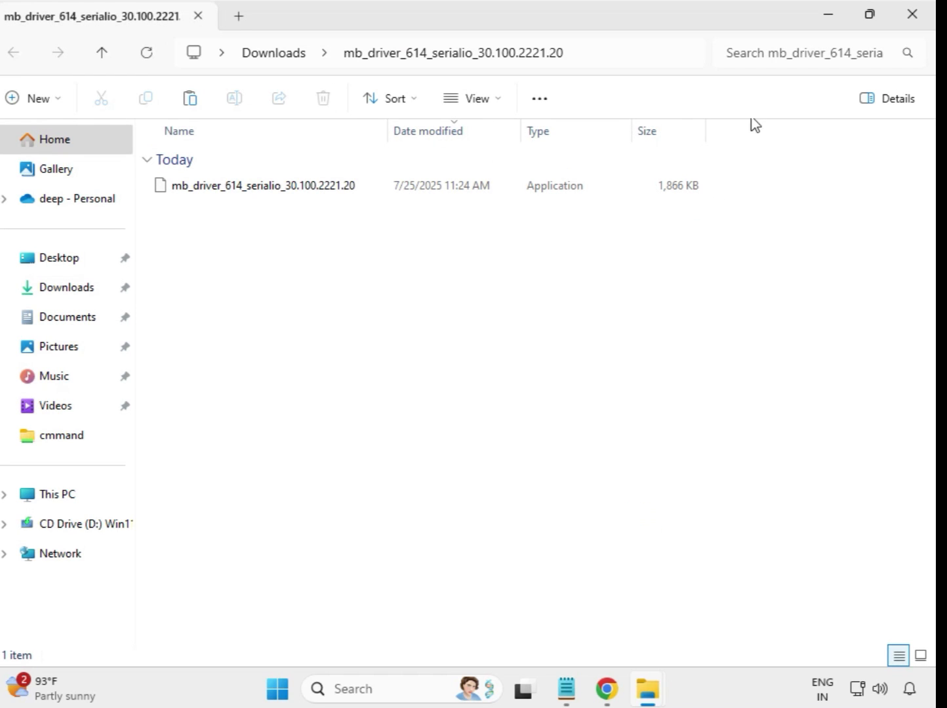
pyautogui.click(915, 19)
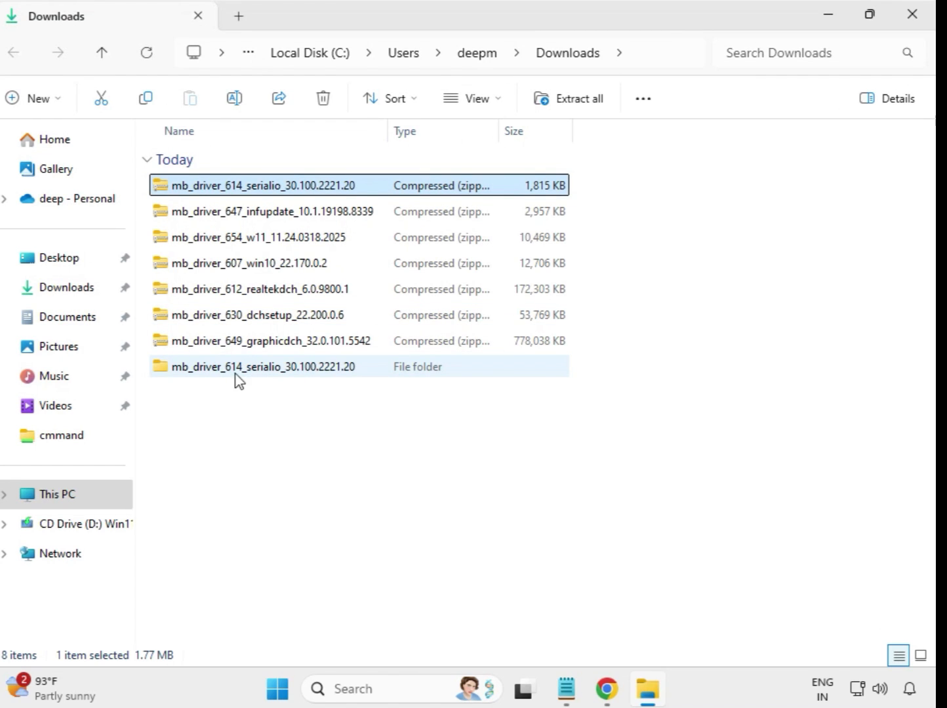
pyautogui.click(190, 371)
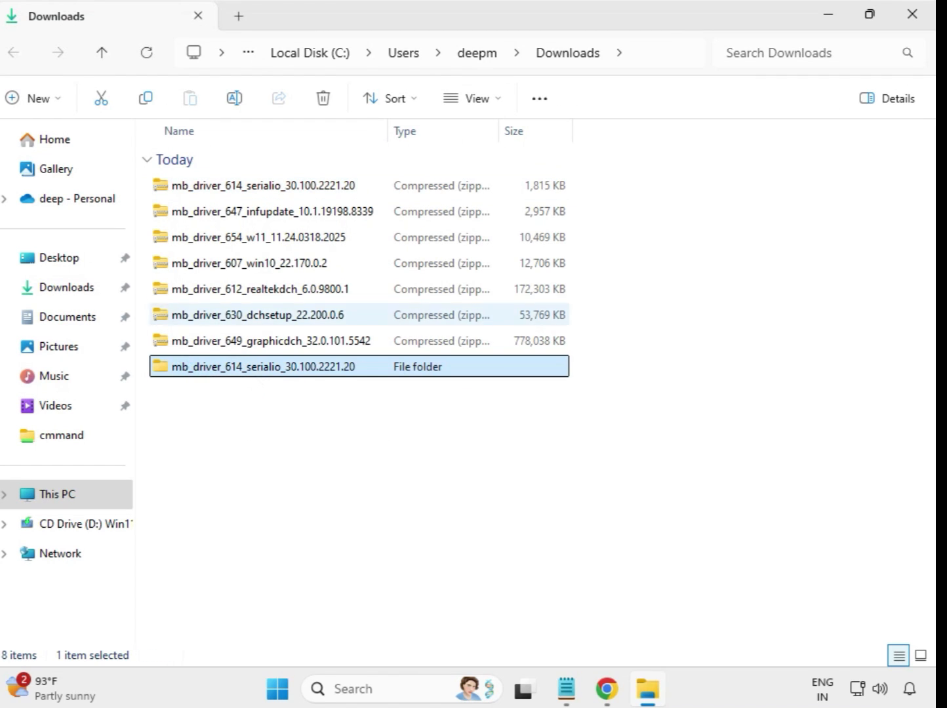
# Extract the mb_driver_647_infupdate_10.1.19198.8339 archive to its default folder in Downloads and close the extracted-files window
pyautogui.rightClick(248, 218)
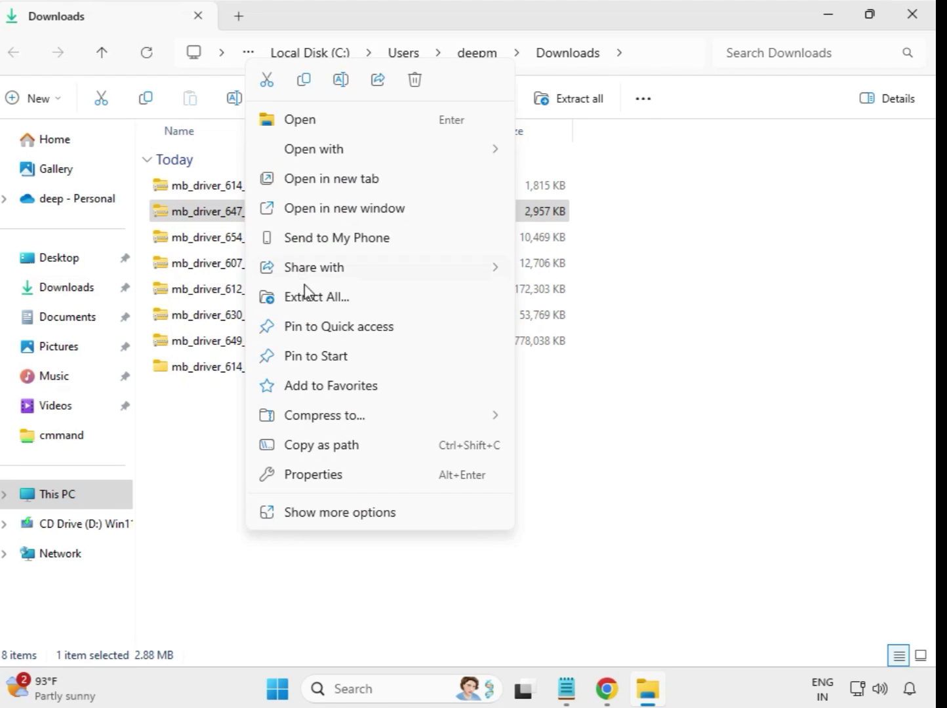
pyautogui.click(320, 300)
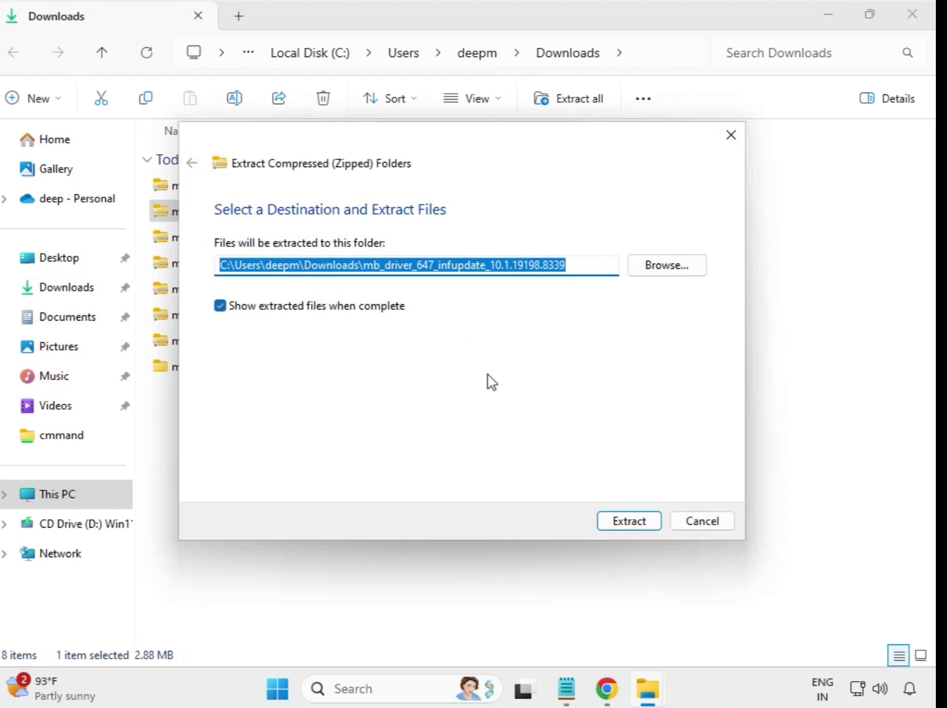
pyautogui.click(617, 527)
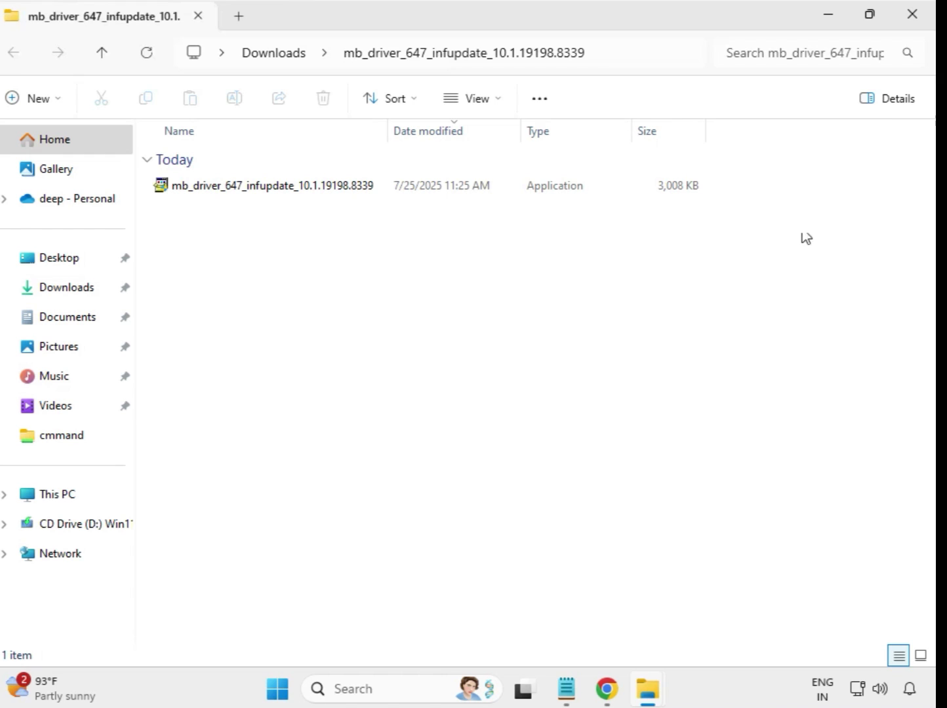
pyautogui.click(912, 14)
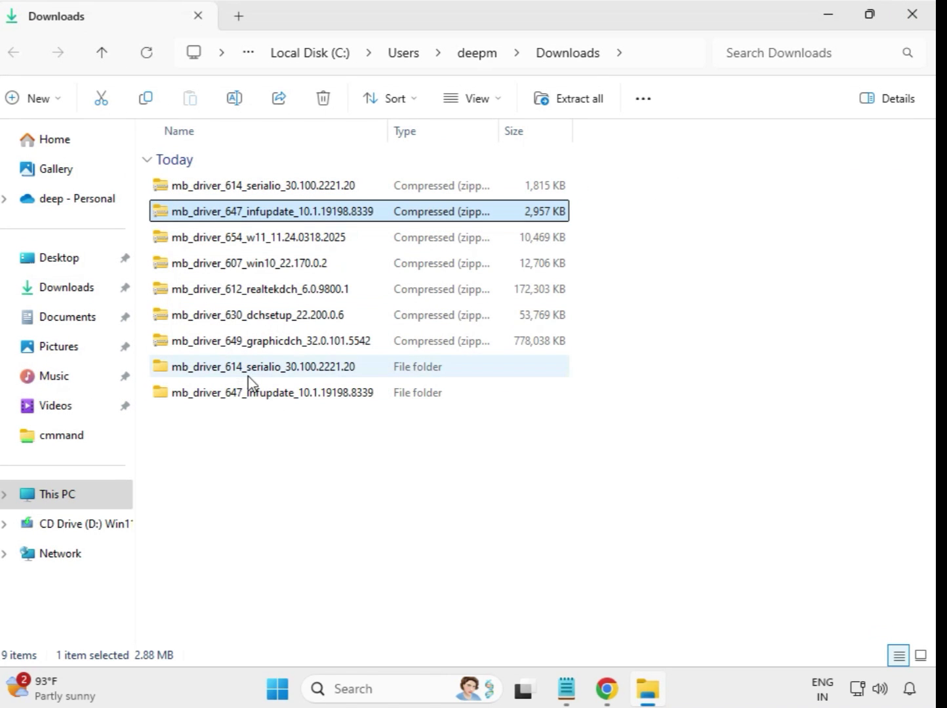
# Extract the mb_driver_654_w11_11.24.0318.2025 archive to its default folder in Downloads and close the extracted-files window
pyautogui.click(241, 247)
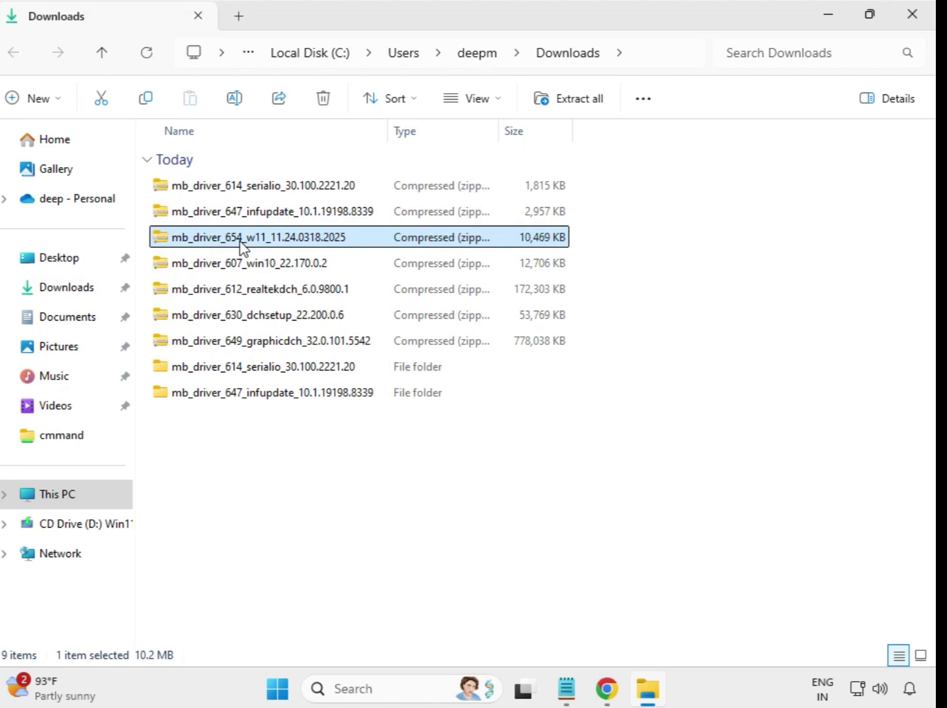
pyautogui.rightClick(241, 247)
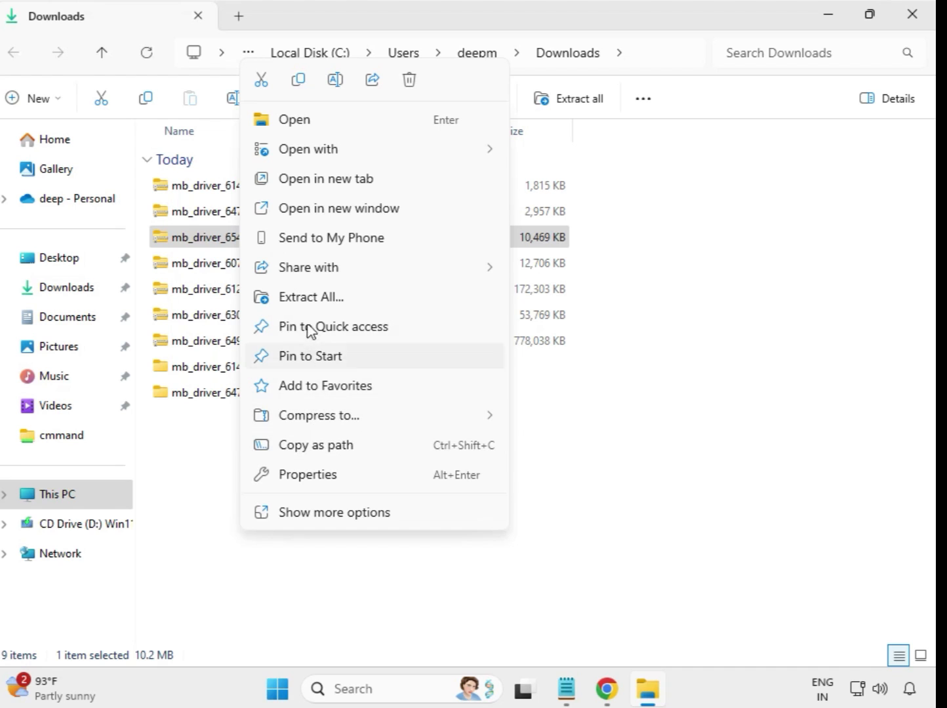
pyautogui.click(324, 297)
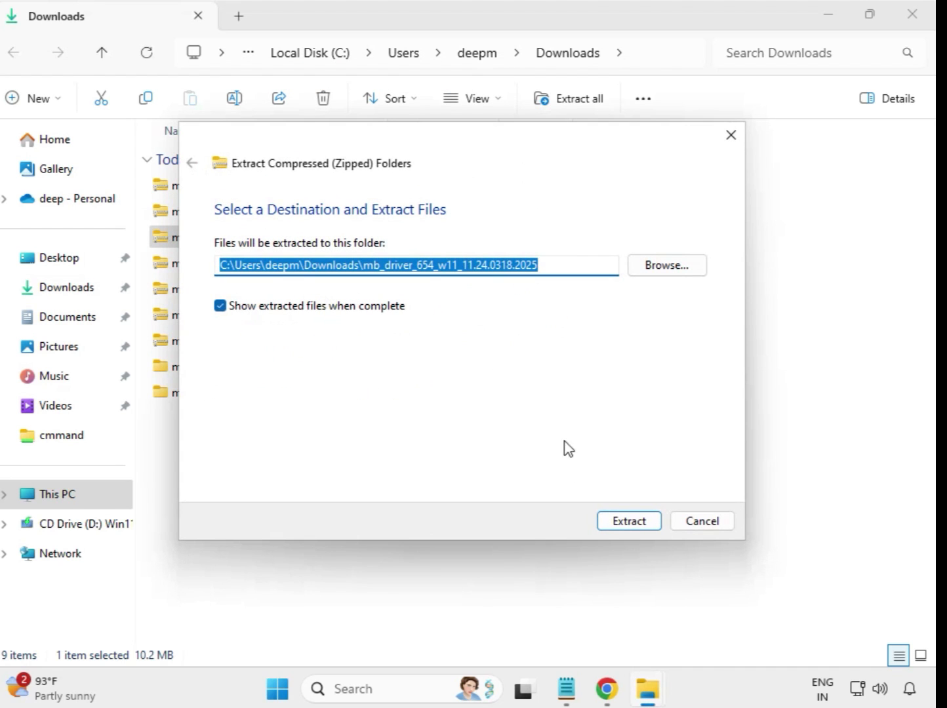
pyautogui.click(617, 523)
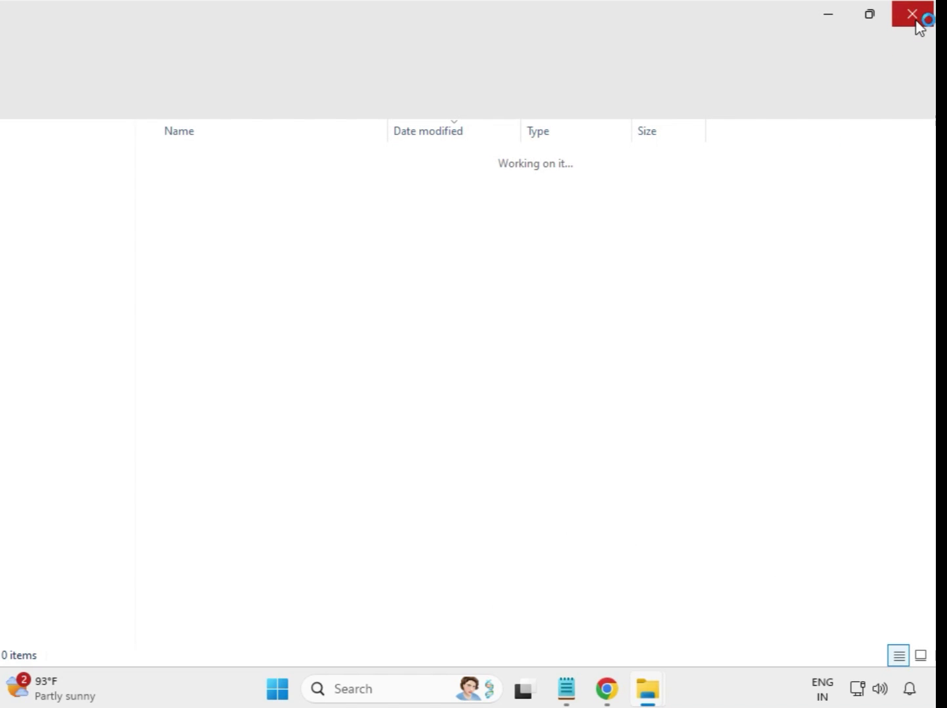
pyautogui.click(916, 19)
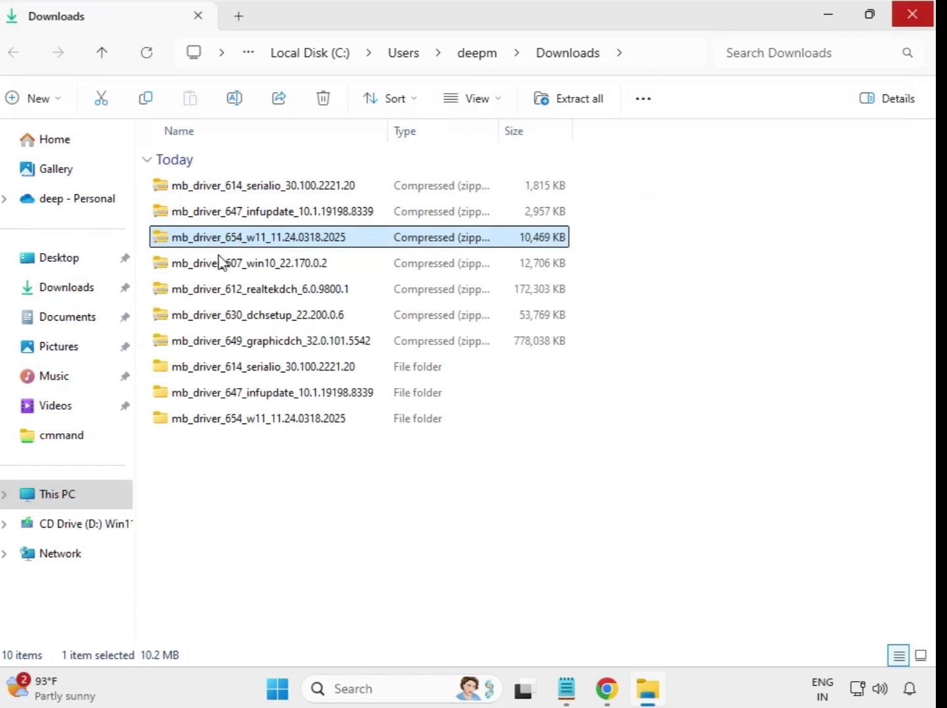
# Extract the mb_driver_607_win10_22.170.0.2 archive to its default folder in Downloads and close the extracted-files window
pyautogui.click(215, 266)
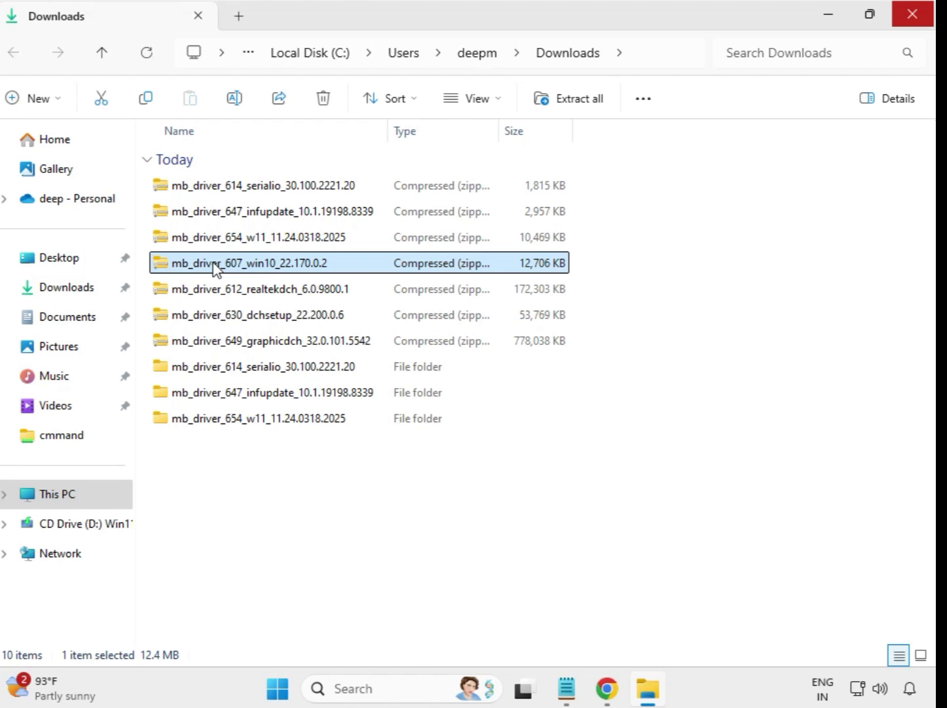
pyautogui.rightClick(215, 266)
pyautogui.click(290, 302)
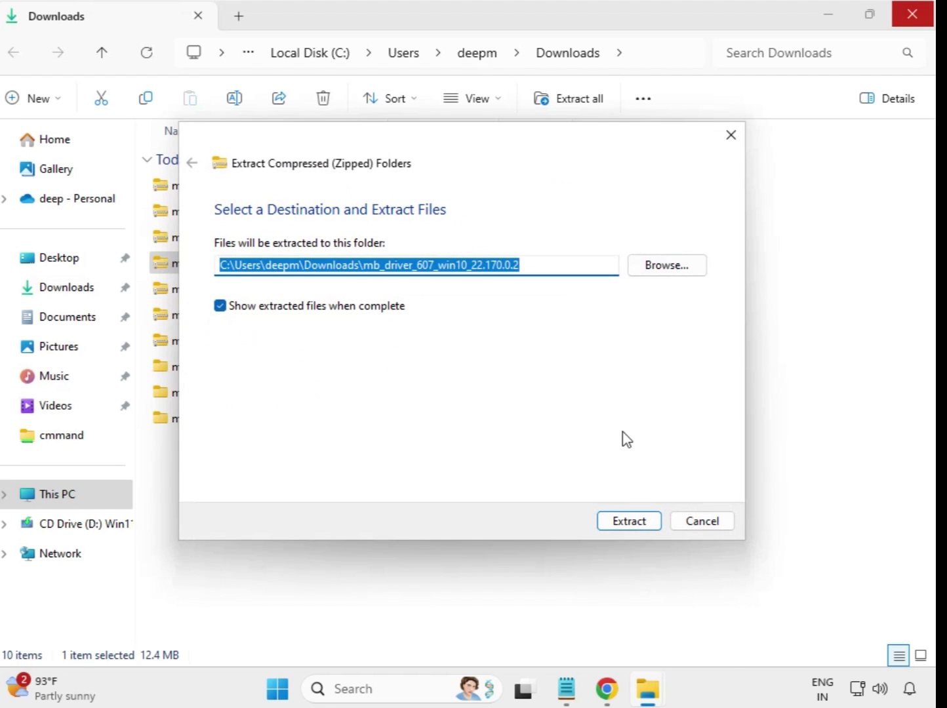
pyautogui.click(634, 521)
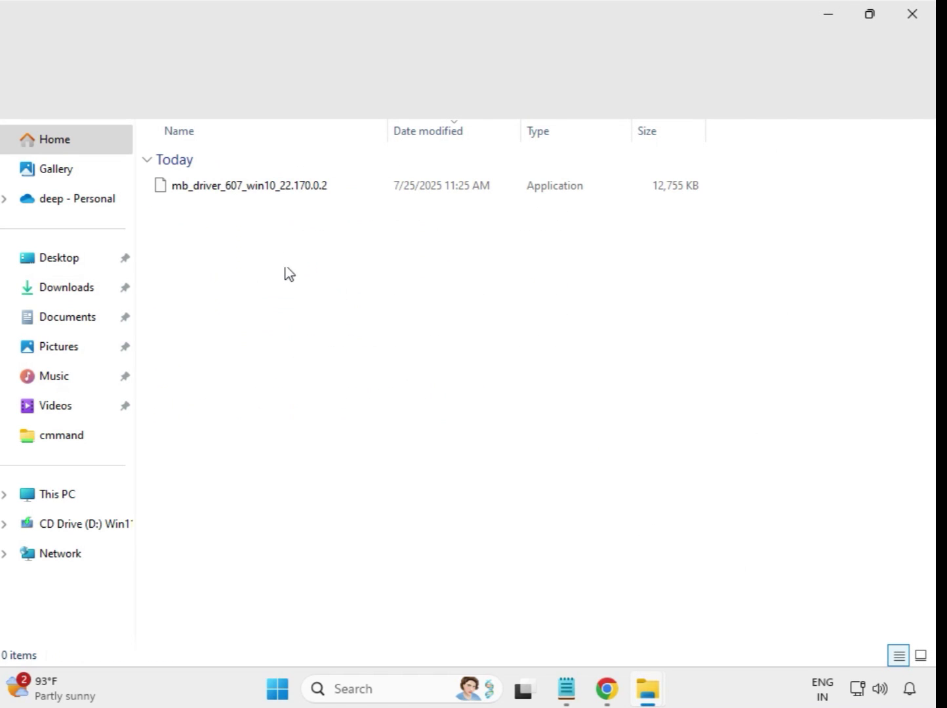
pyautogui.click(925, 12)
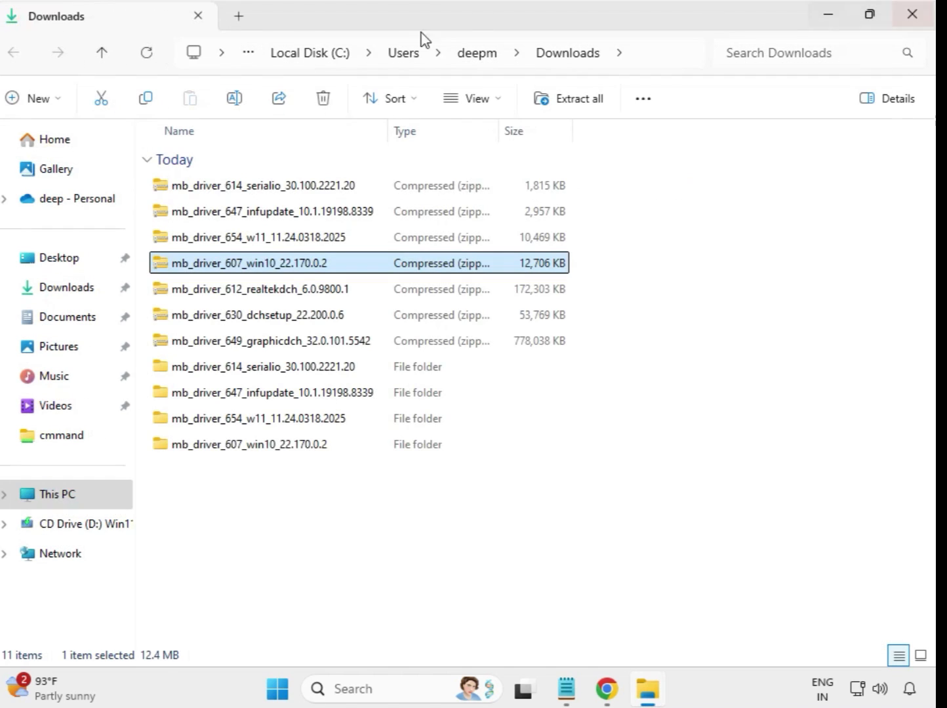
# Extract the mb_driver_612_realtekdch_6.0.9800.1 archive to its default folder in Downloads and close the extracted-files window
pyautogui.click(267, 298)
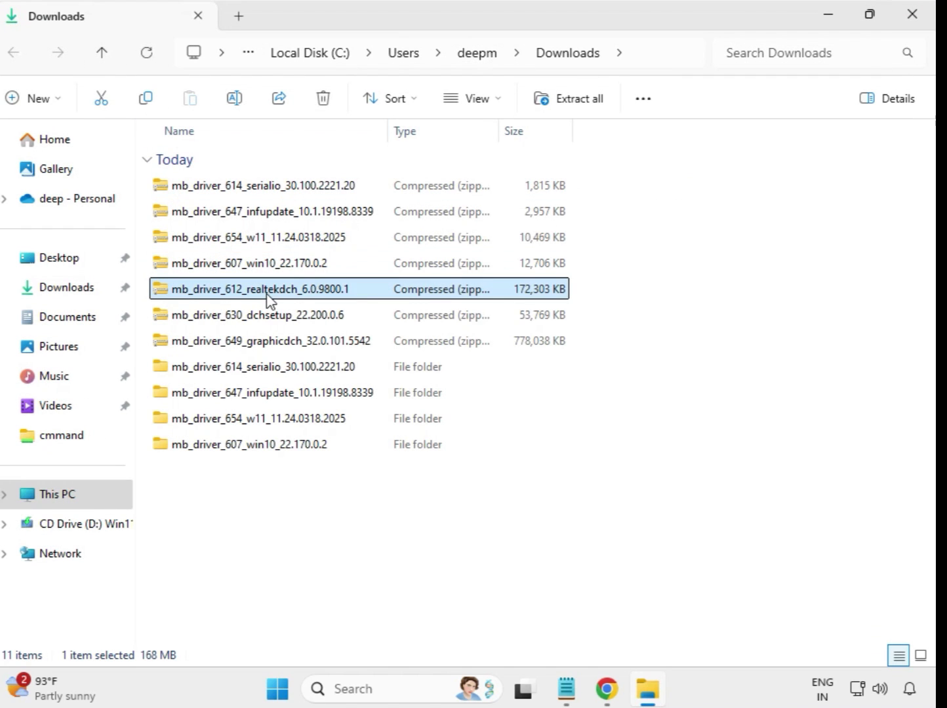
pyautogui.rightClick(267, 298)
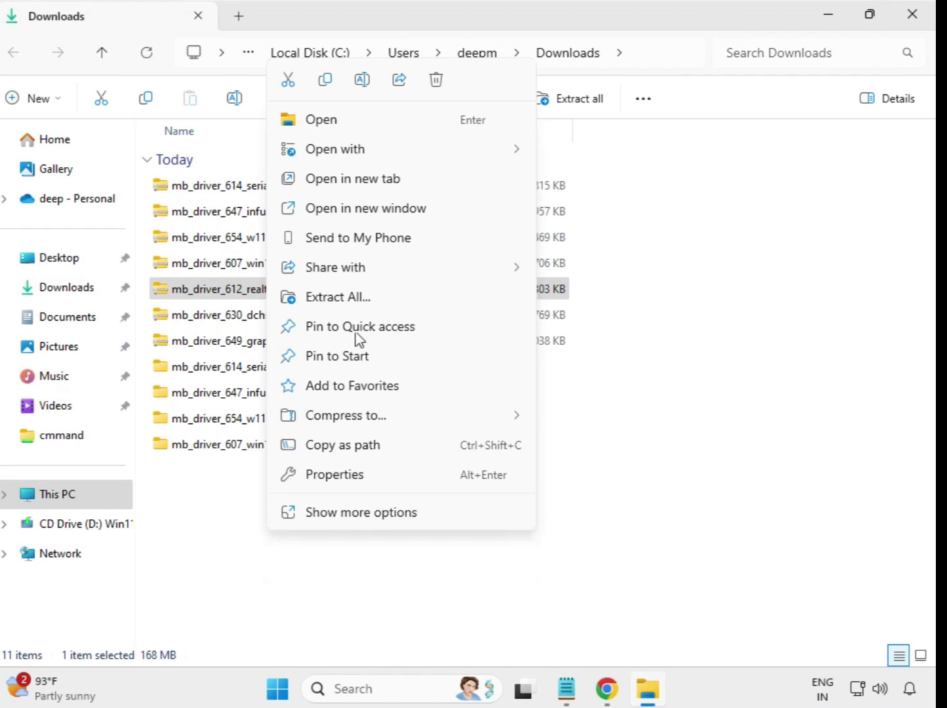
pyautogui.click(368, 298)
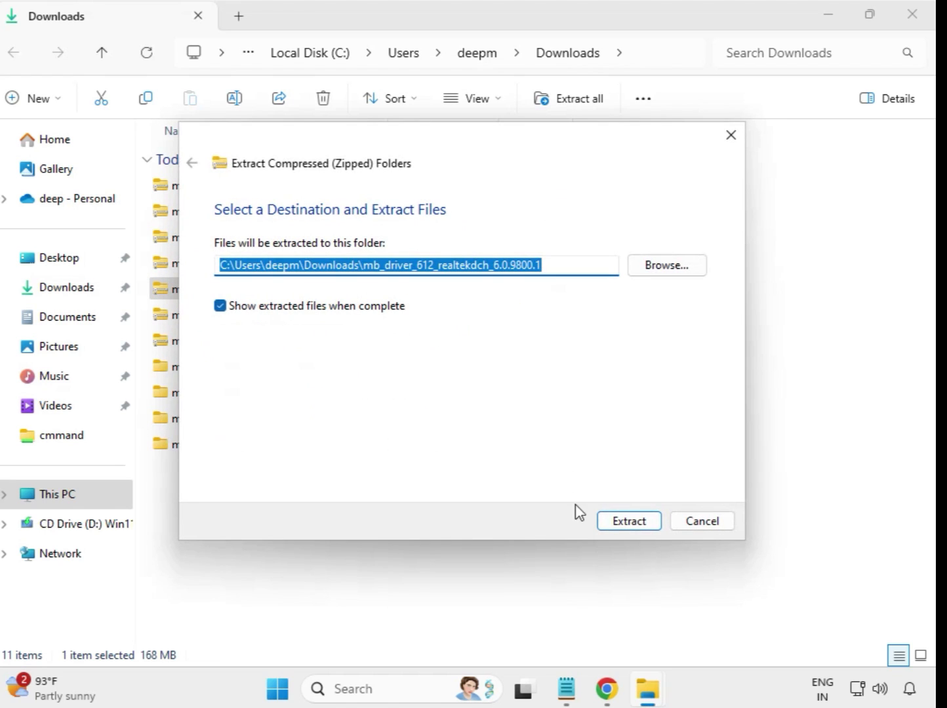
pyautogui.click(620, 522)
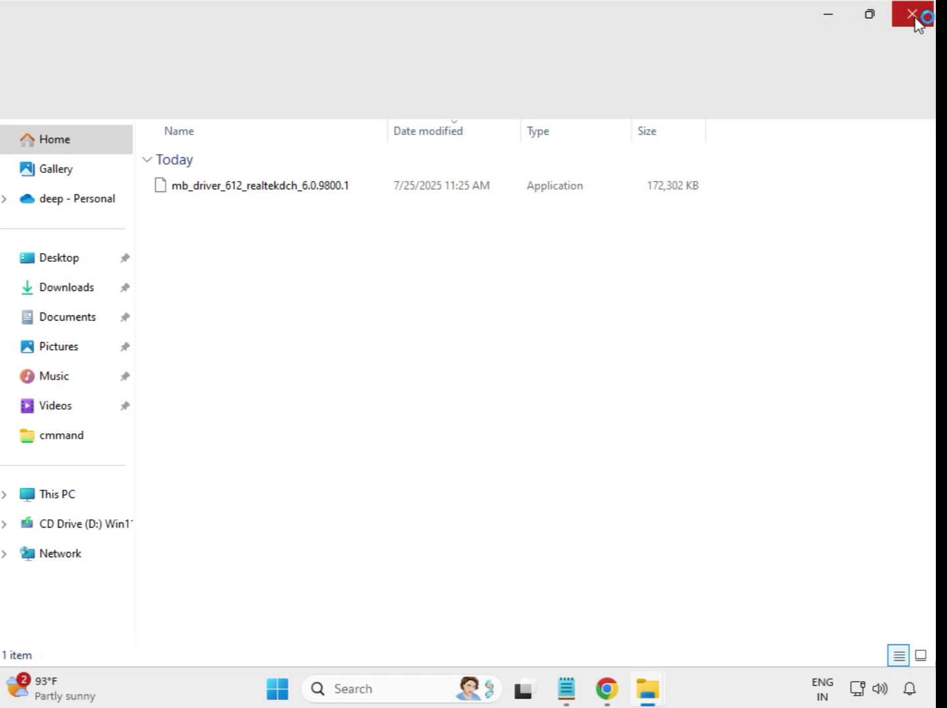
pyautogui.click(916, 19)
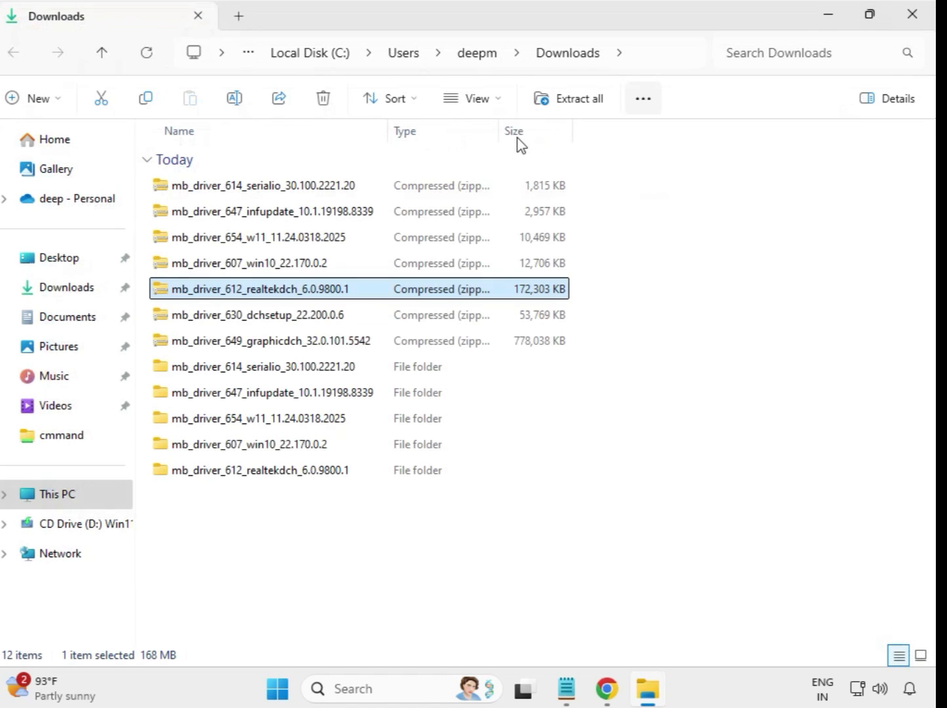
# Extract the mb_driver_630_dchsetup_22.200.0.6 archive to its default folder in Downloads and close the extracted-files window
pyautogui.click(262, 317)
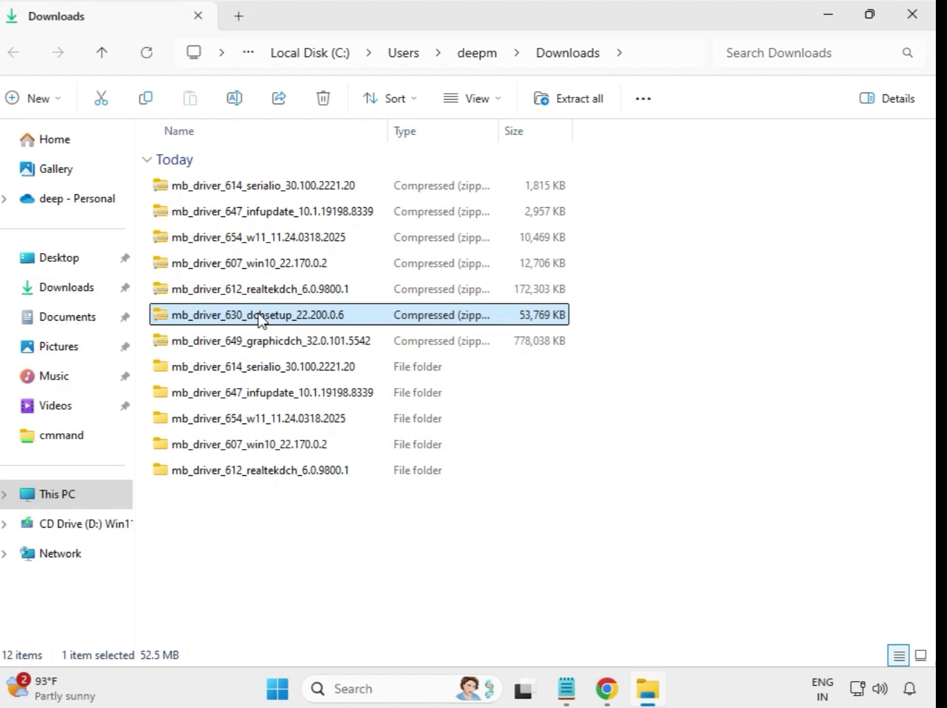
pyautogui.rightClick(260, 315)
pyautogui.click(327, 308)
pyautogui.click(626, 523)
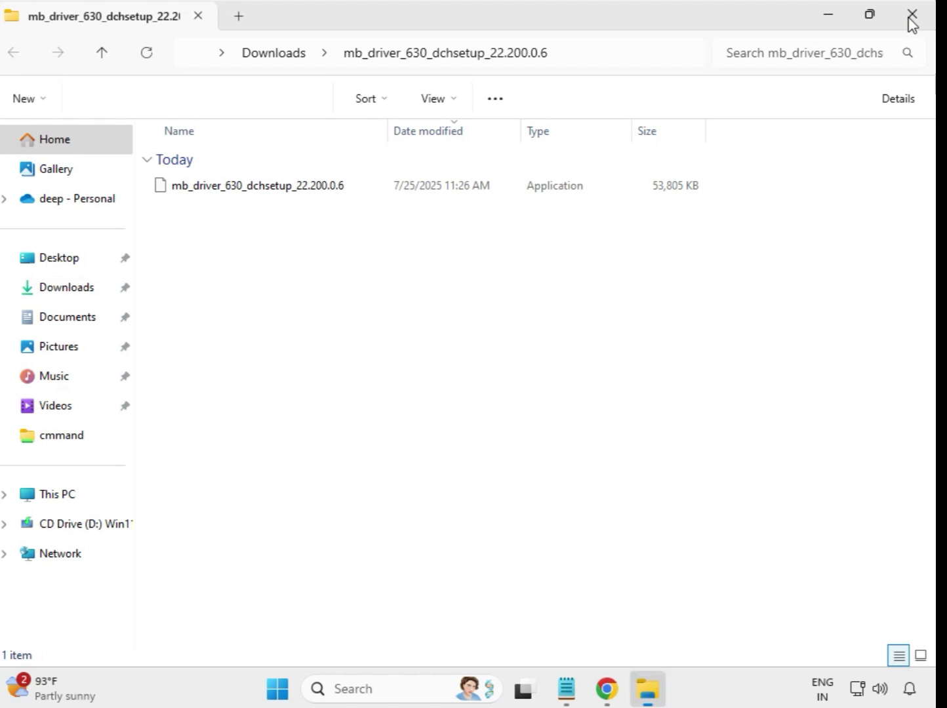
pyautogui.click(911, 16)
# Extract the mb_driver_649_graphicdch_32.0.101.5542 archive to its default folder in Downloads and close the extracted-files window
pyautogui.click(287, 347)
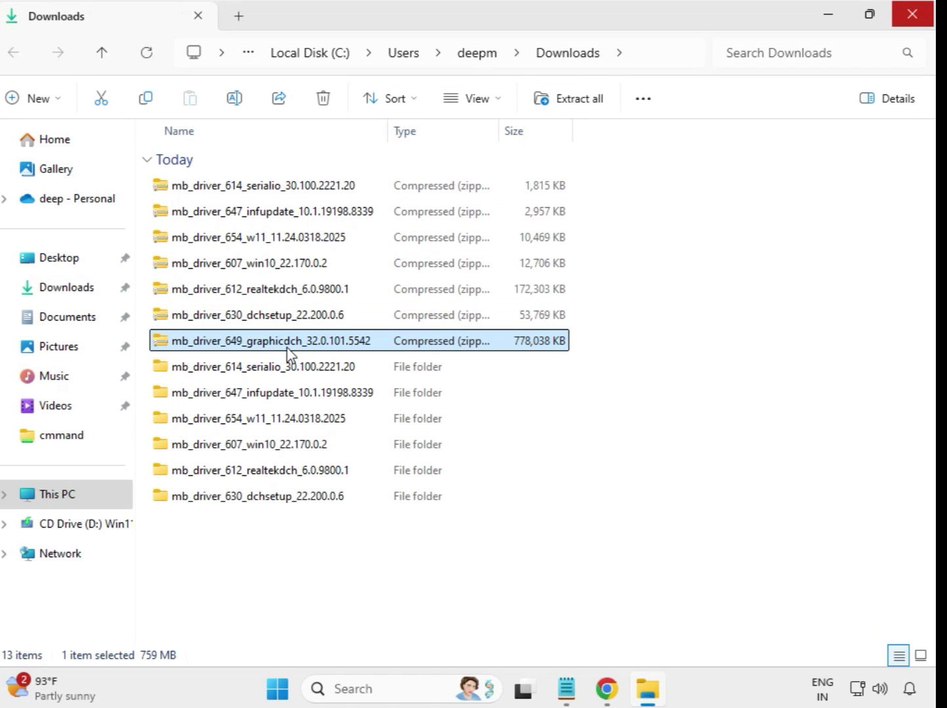
pyautogui.rightClick(286, 349)
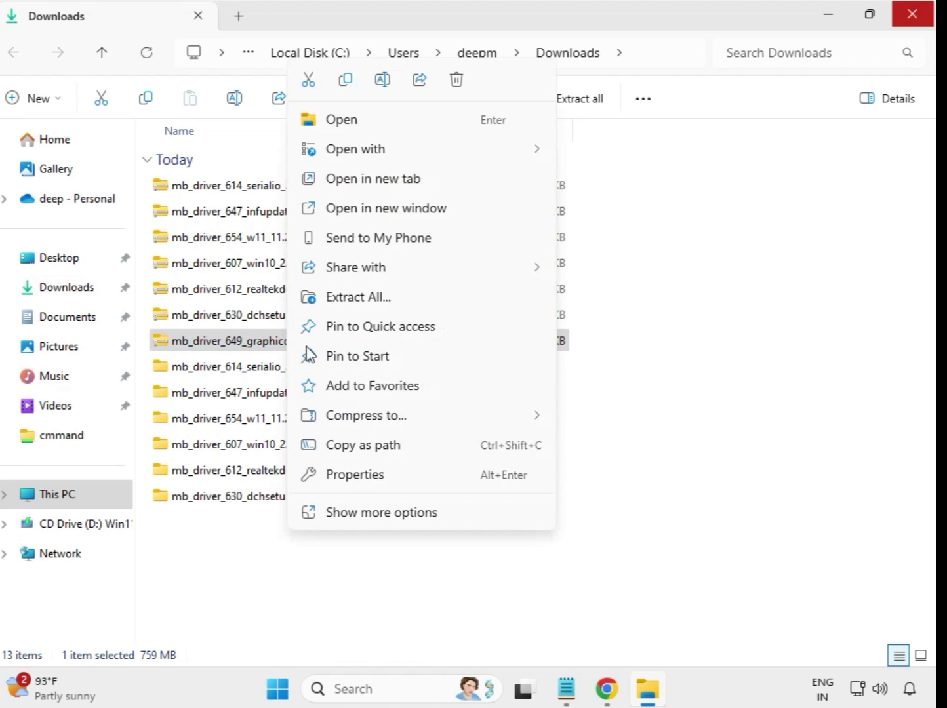
pyautogui.click(373, 300)
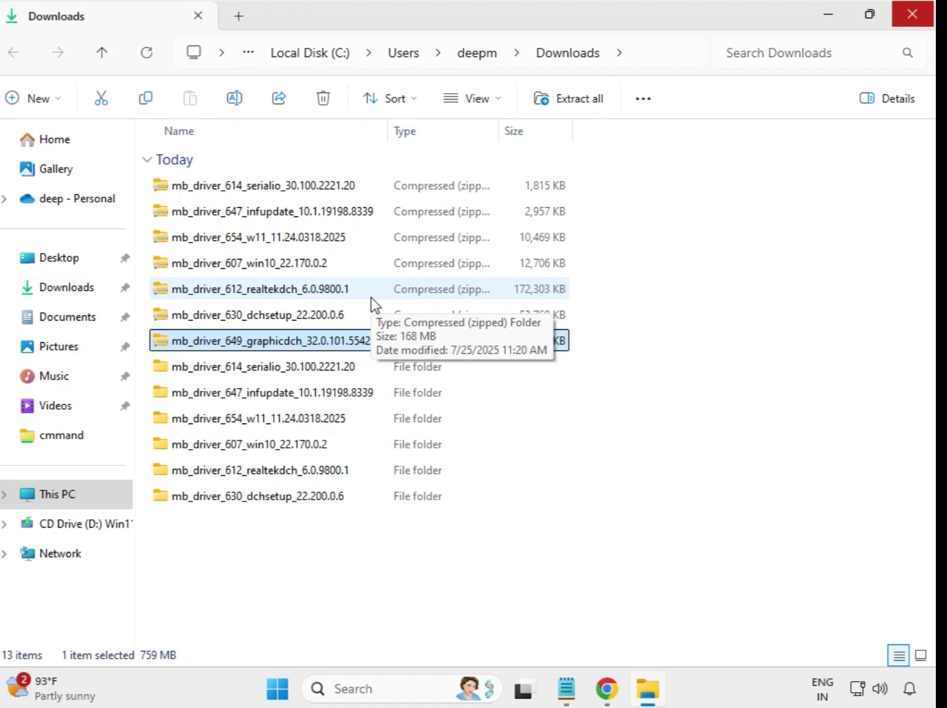
pyautogui.click(626, 522)
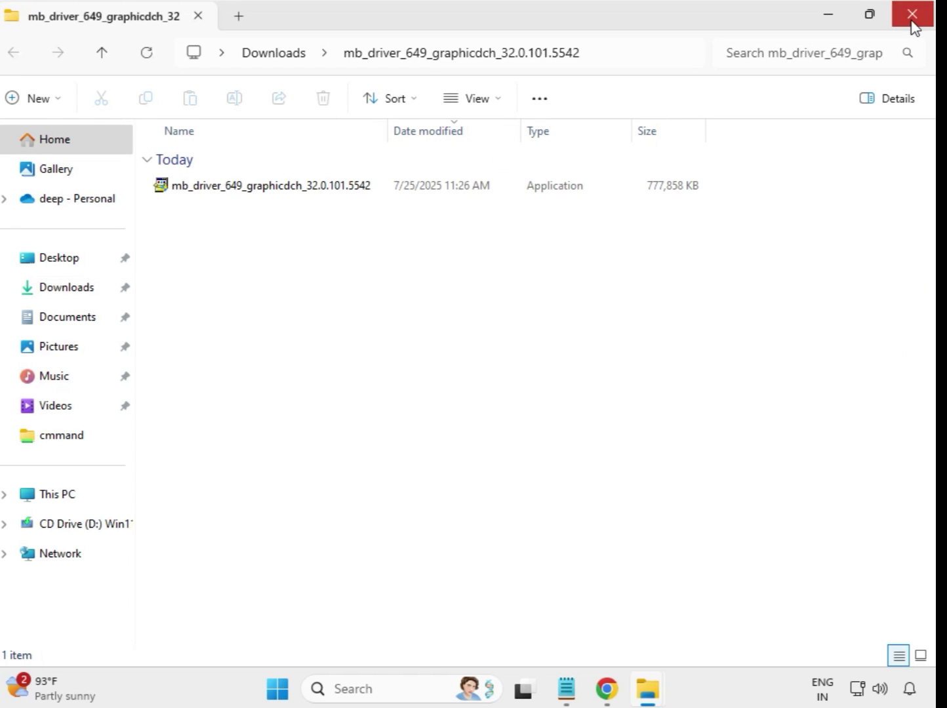
pyautogui.click(912, 20)
# Refresh the Downloads folder listing and select all seven extracted driver folders, from mb_driver_614_serialio to mb_driver_649_graphicdch
pyautogui.click(621, 552)
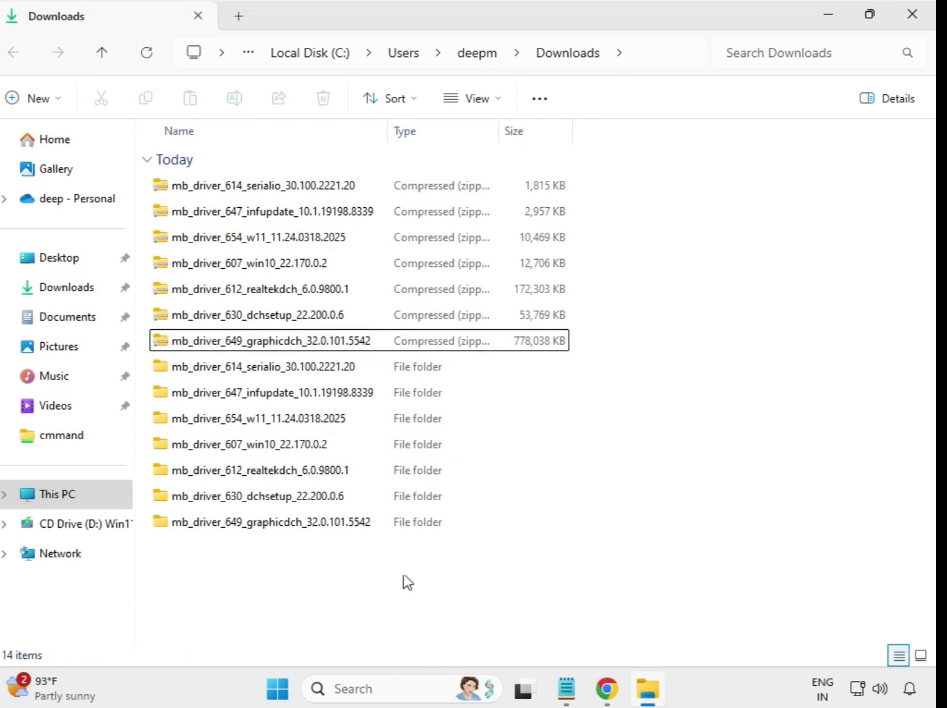
pyautogui.rightClick(349, 565)
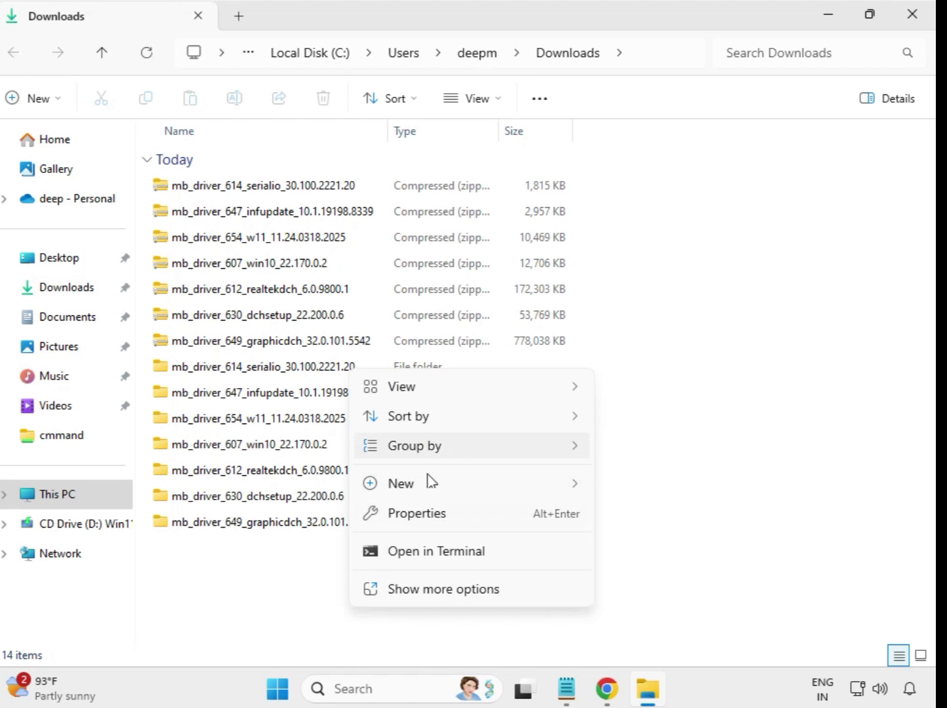
pyautogui.click(451, 579)
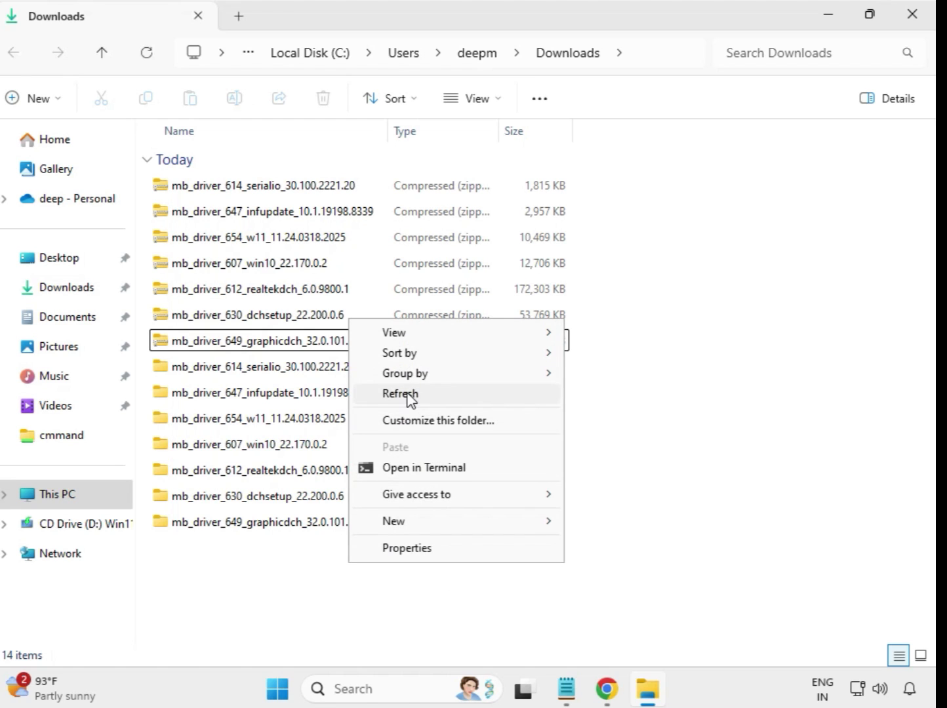
pyautogui.click(408, 393)
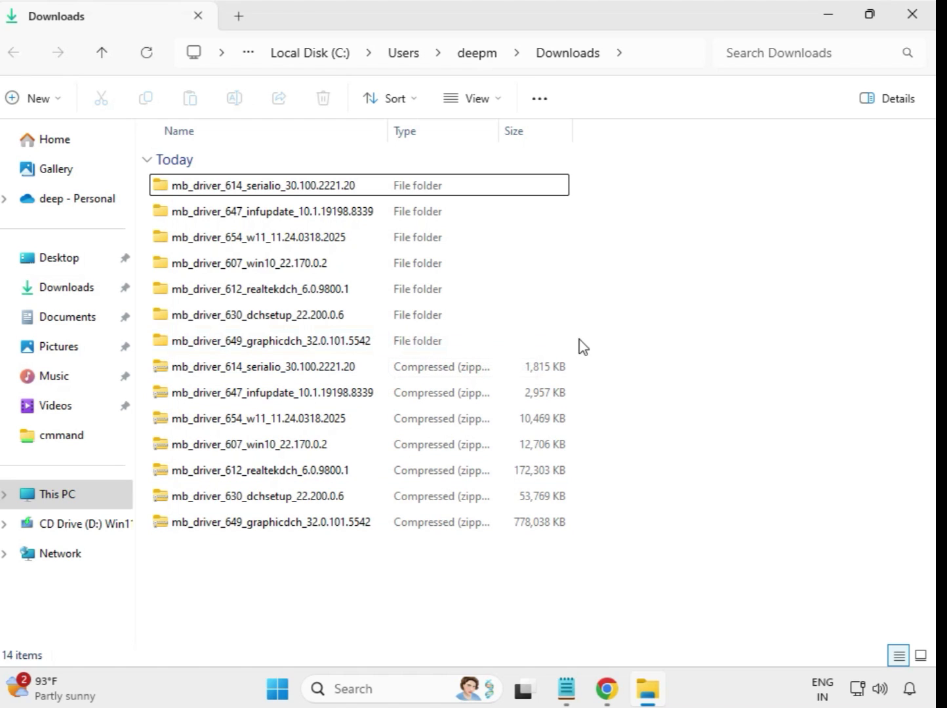
pyautogui.moveTo(578, 339); pyautogui.dragTo(360, 178)
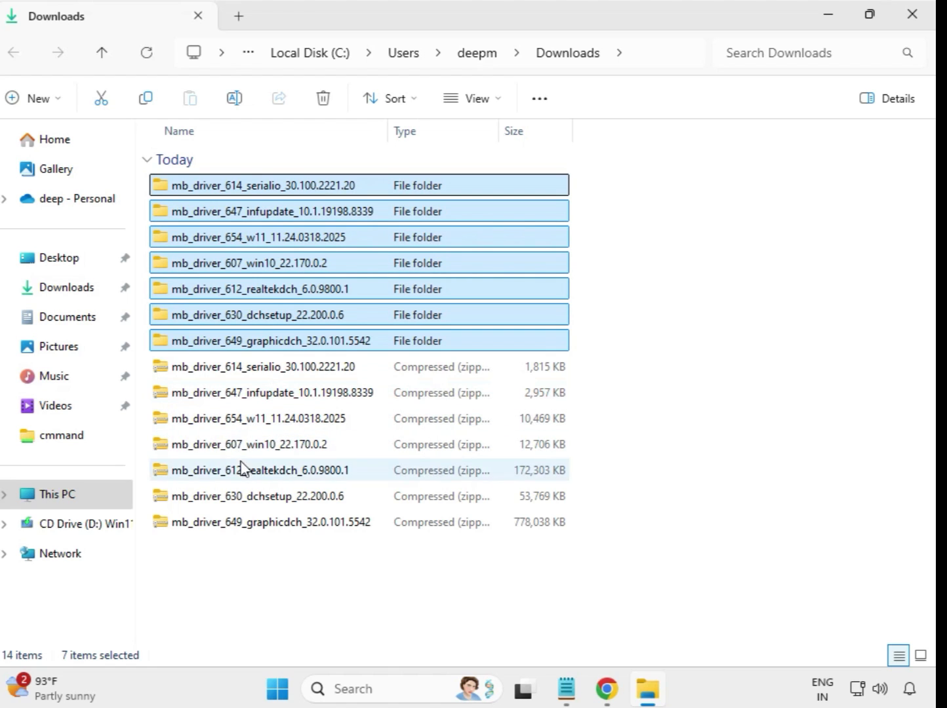
# Run the mb_driver_614_serialio_30.100.2221.20 installer from its extracted folder as administrator and allow it to make changes
pyautogui.click(613, 229)
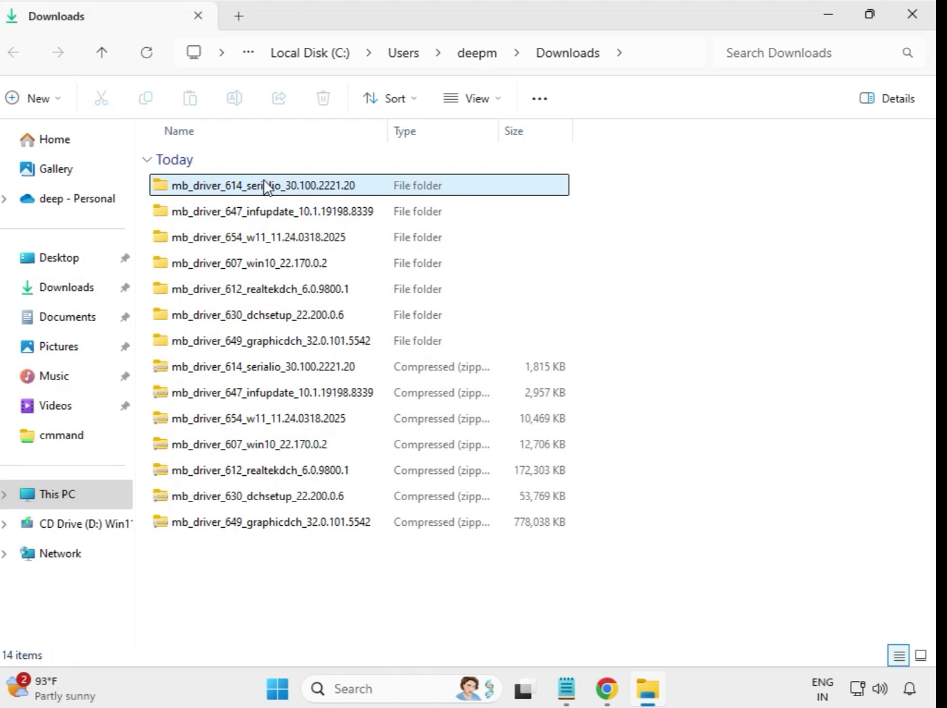
pyautogui.doubleClick(263, 186)
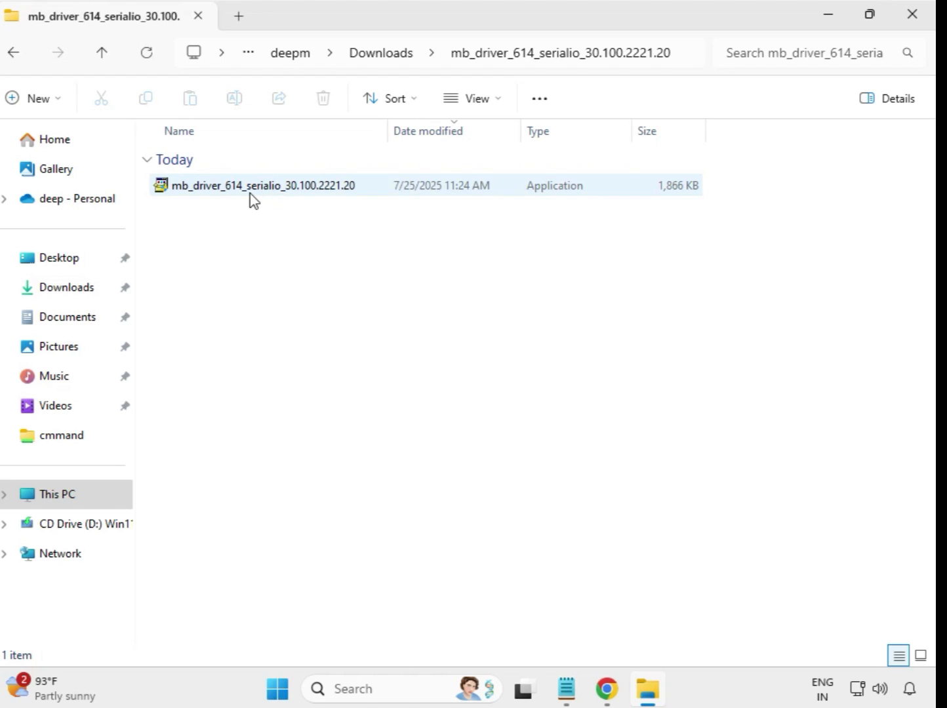
pyautogui.click(253, 190)
pyautogui.rightClick(253, 191)
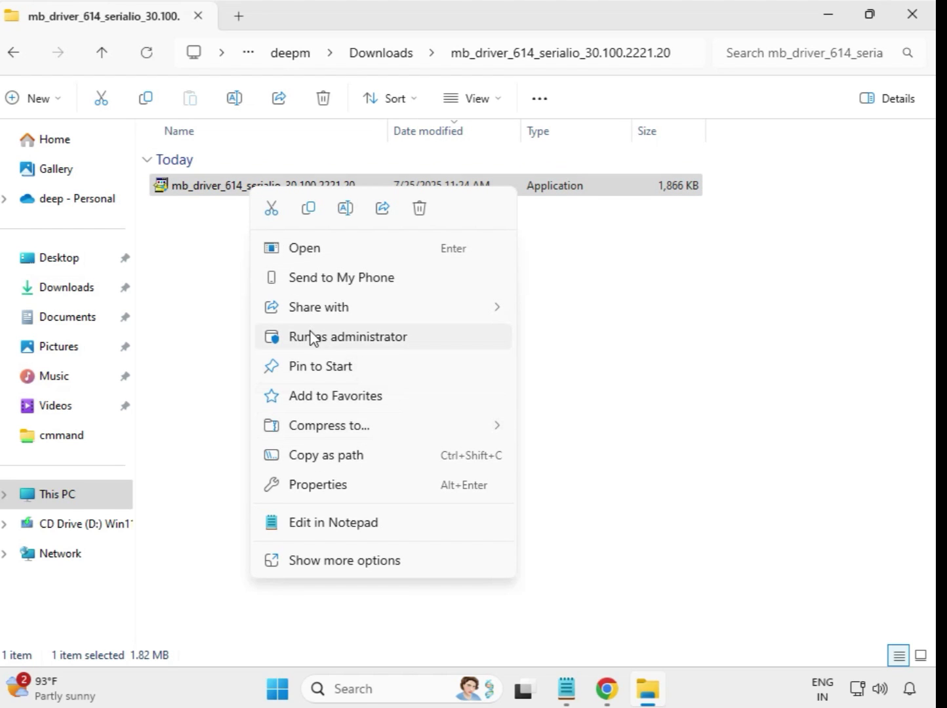
pyautogui.click(334, 342)
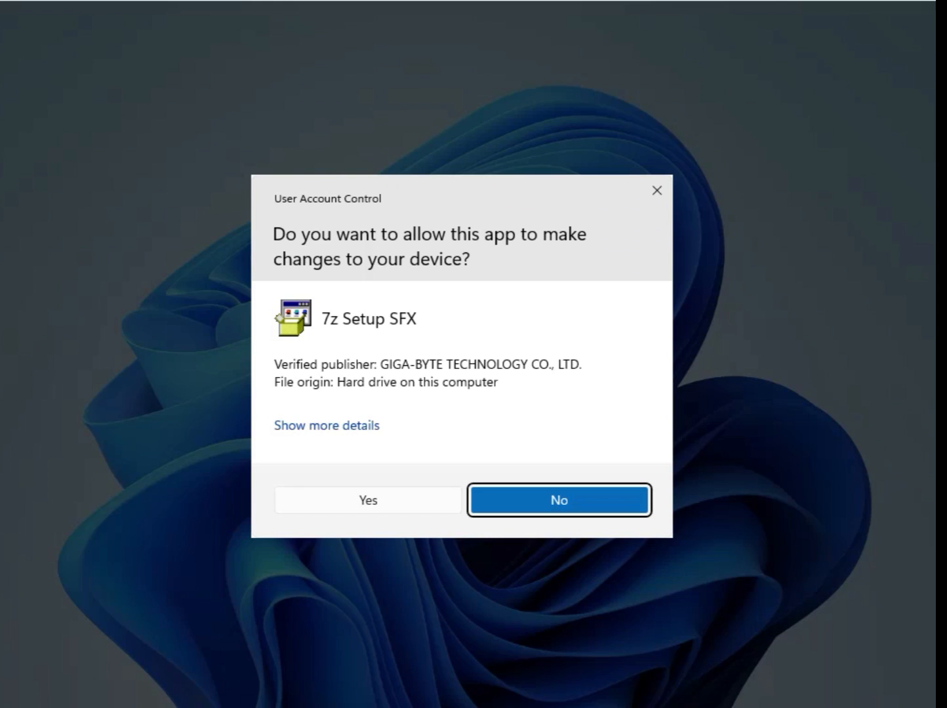
pyautogui.click(371, 501)
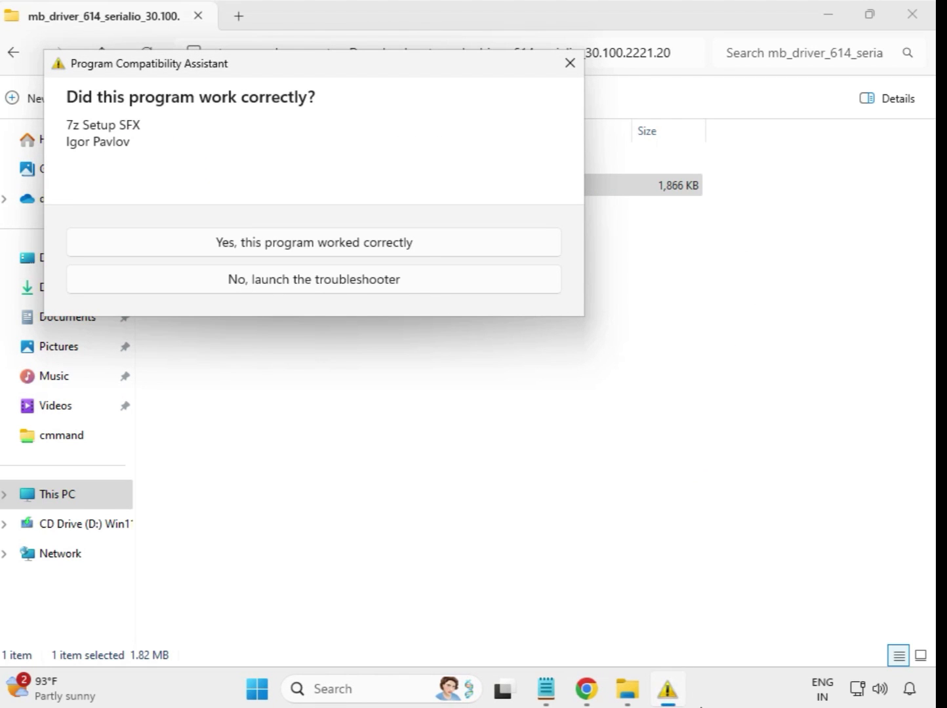
# Dismiss the Program Compatibility Assistant prompt and go back to the Downloads folder
pyautogui.press('Escape')
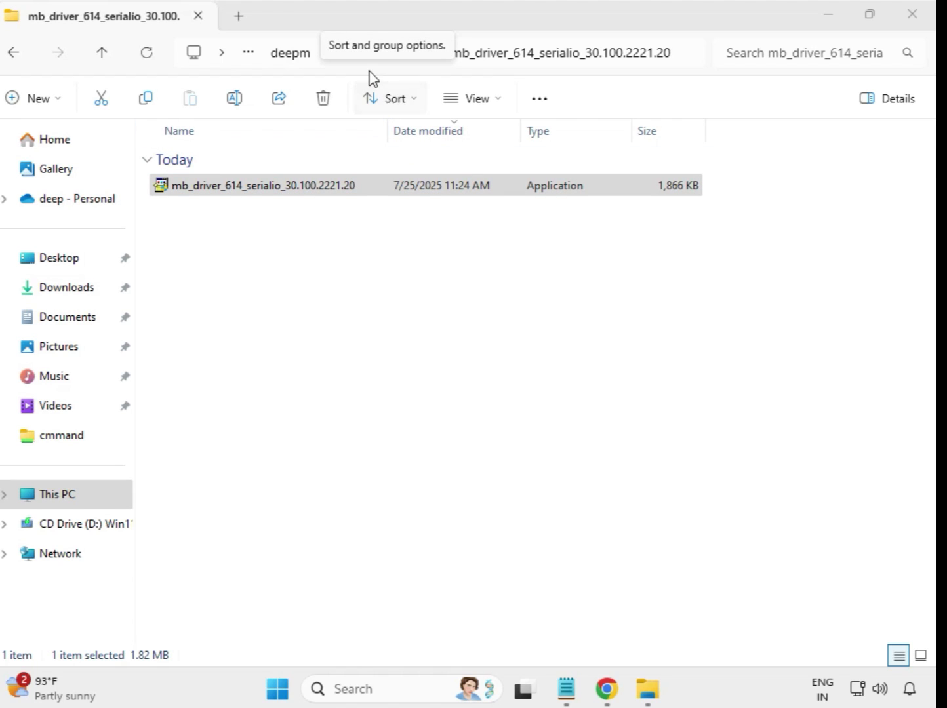
pyautogui.click(388, 192)
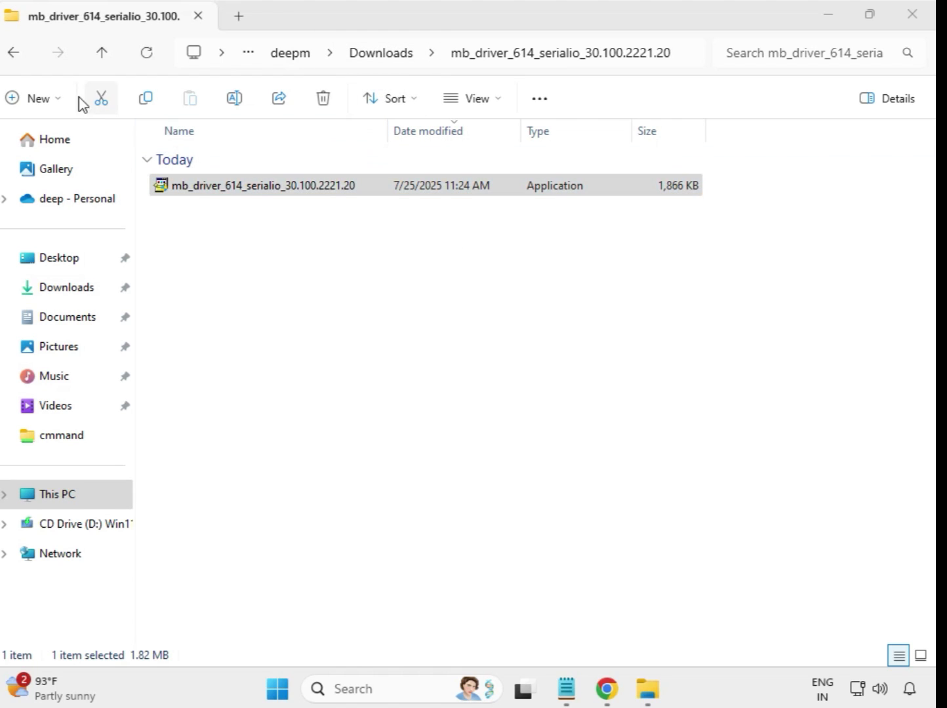
pyautogui.click(15, 55)
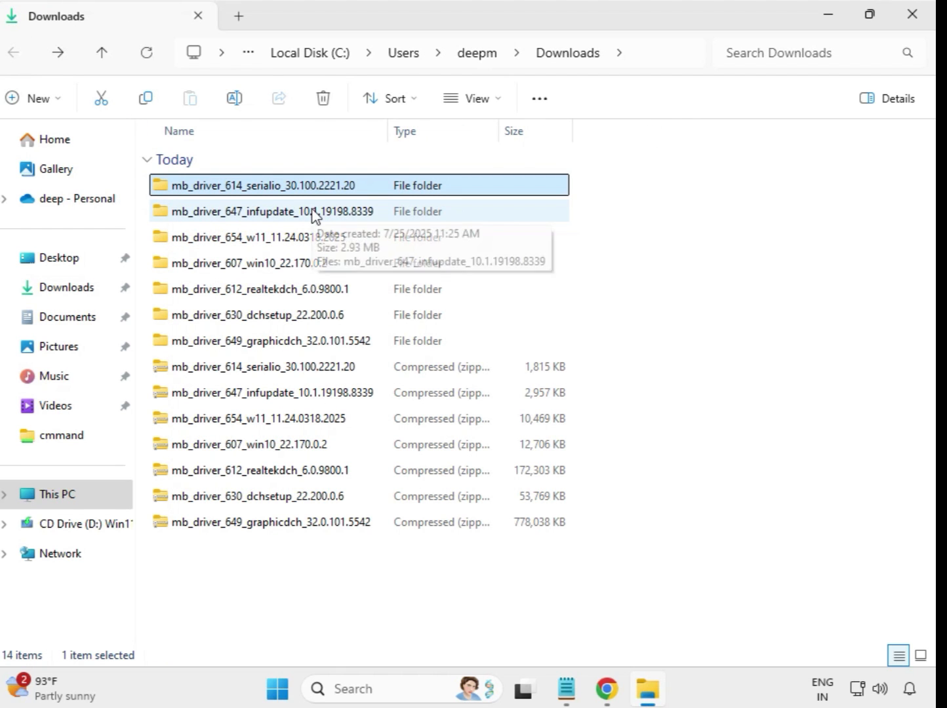
# Run the mb_driver_647_infupdate_10.1.19198.8339 installer from its extracted folder with administrator approval and return to the Downloads folder
pyautogui.doubleClick(315, 214)
pyautogui.click(314, 187)
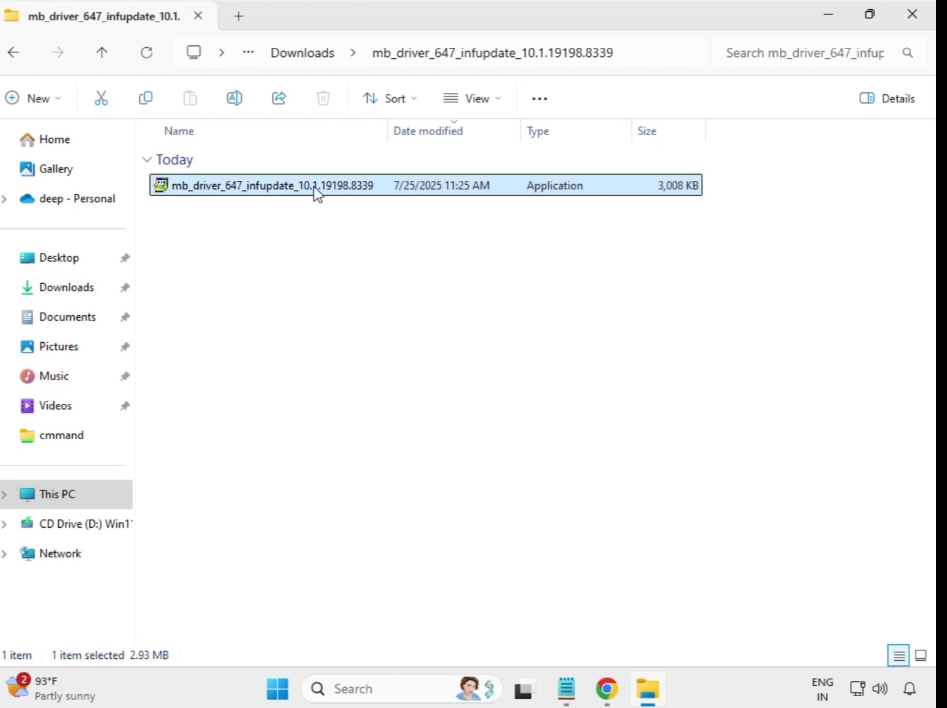
pyautogui.rightClick(315, 192)
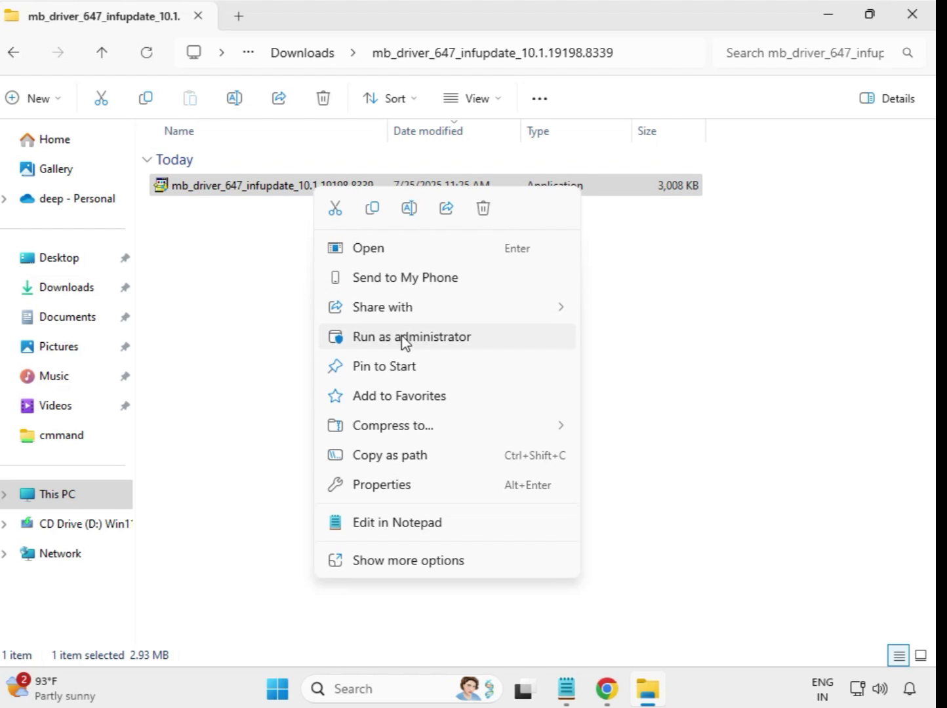
pyautogui.click(421, 338)
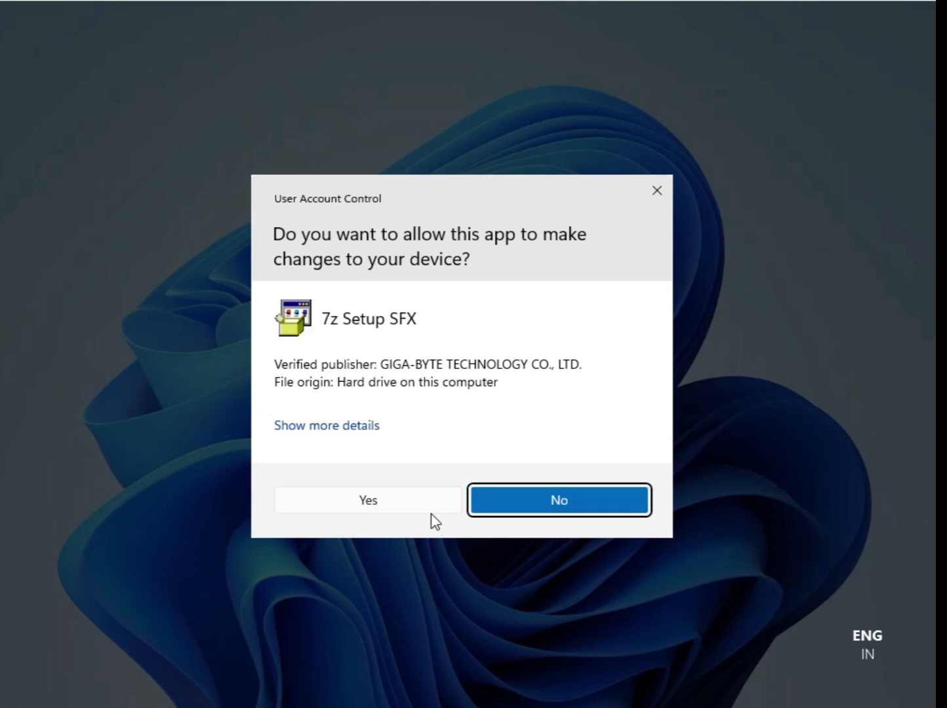
pyautogui.click(431, 510)
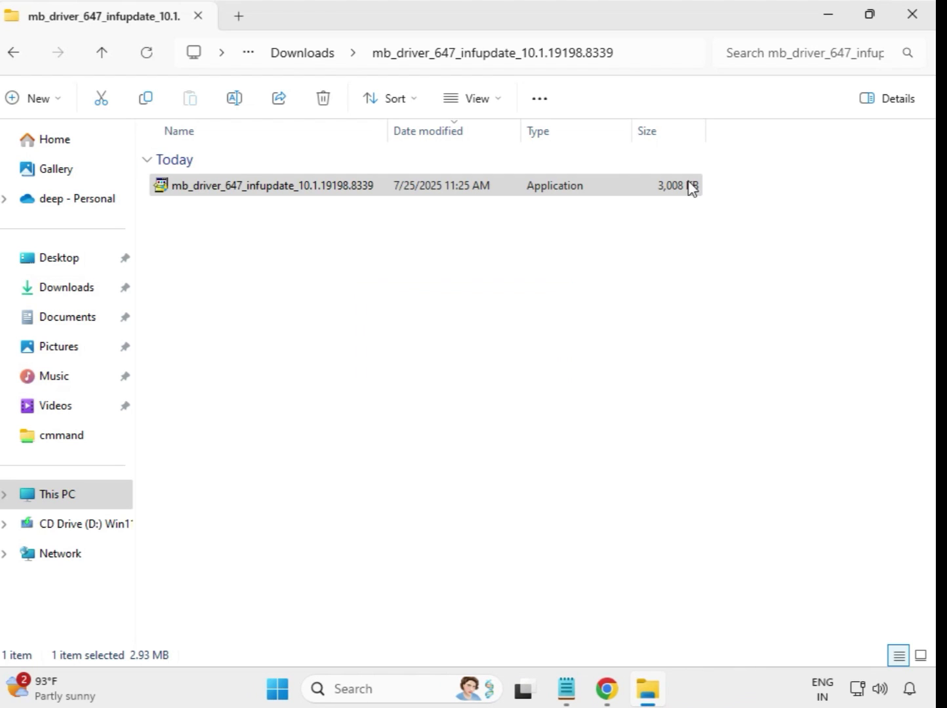
pyautogui.click(286, 57)
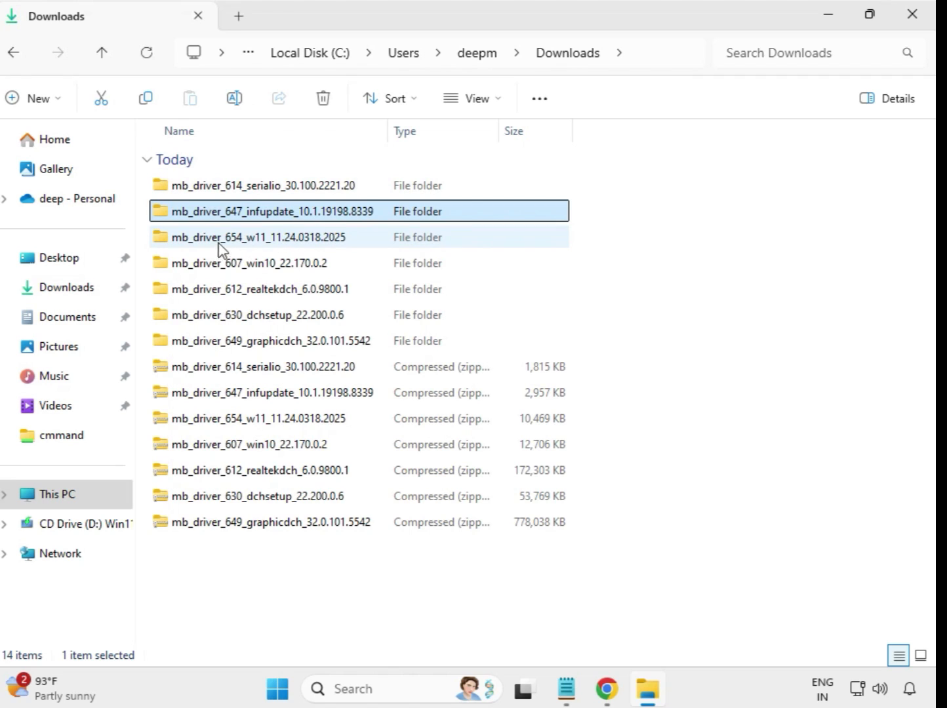
# Run the mb_driver_654_w11_11.24.0318.2025 installer from its extracted folder with administrator approval and return to the Downloads folder
pyautogui.click(266, 242)
pyautogui.doubleClick(267, 243)
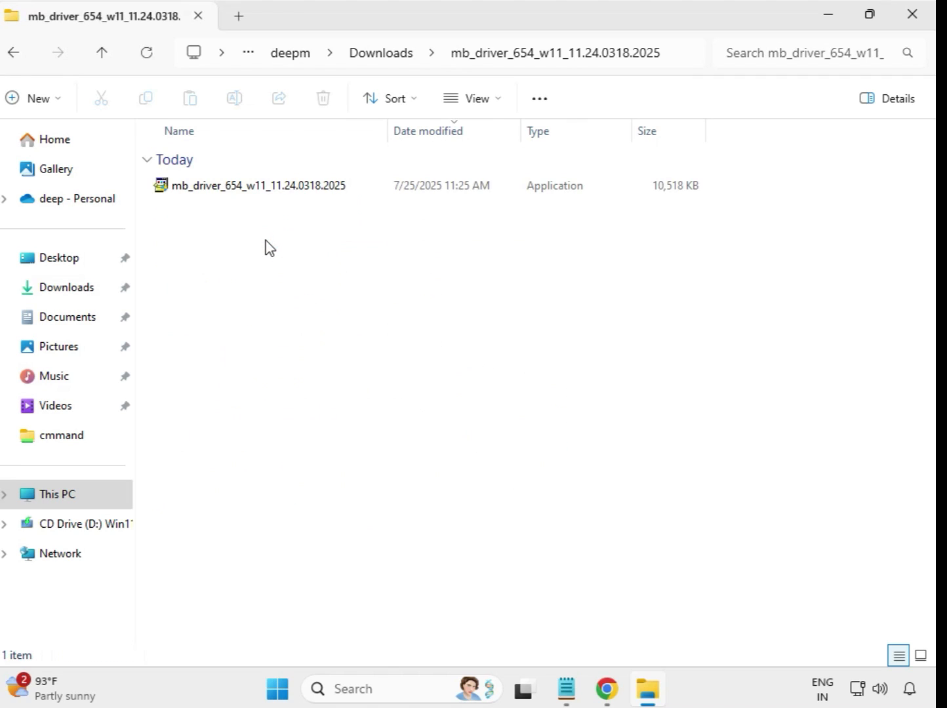
pyautogui.click(280, 190)
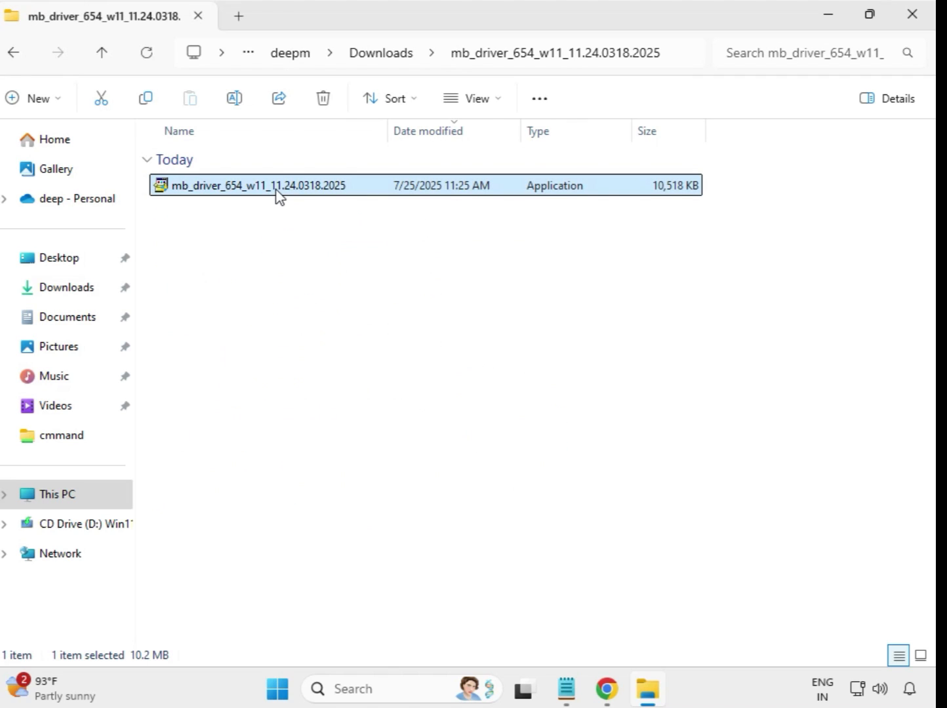
pyautogui.rightClick(278, 191)
pyautogui.click(368, 341)
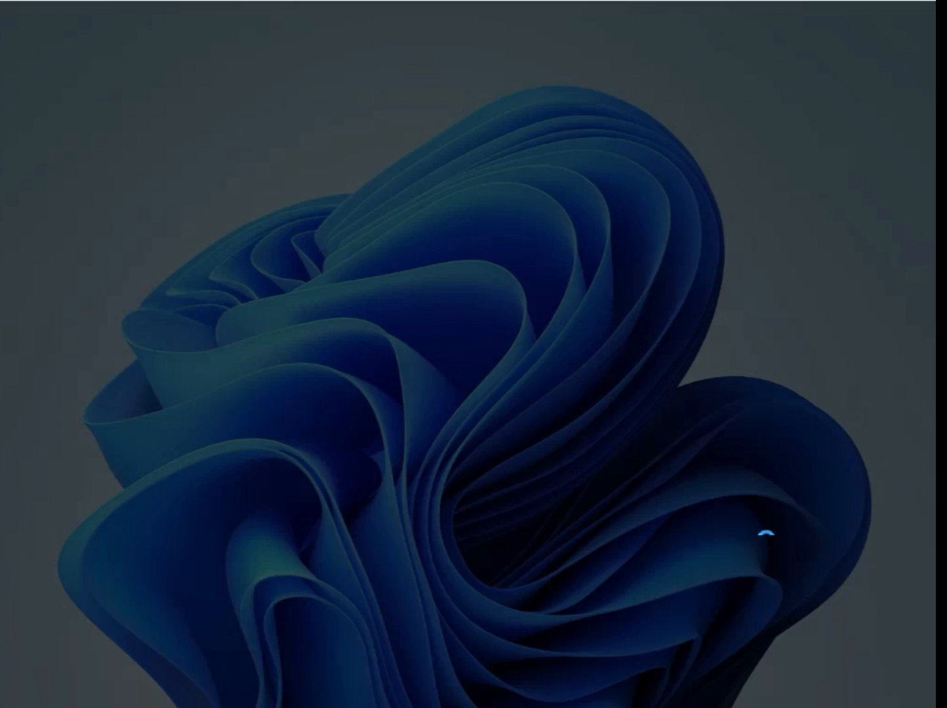
pyautogui.click(388, 508)
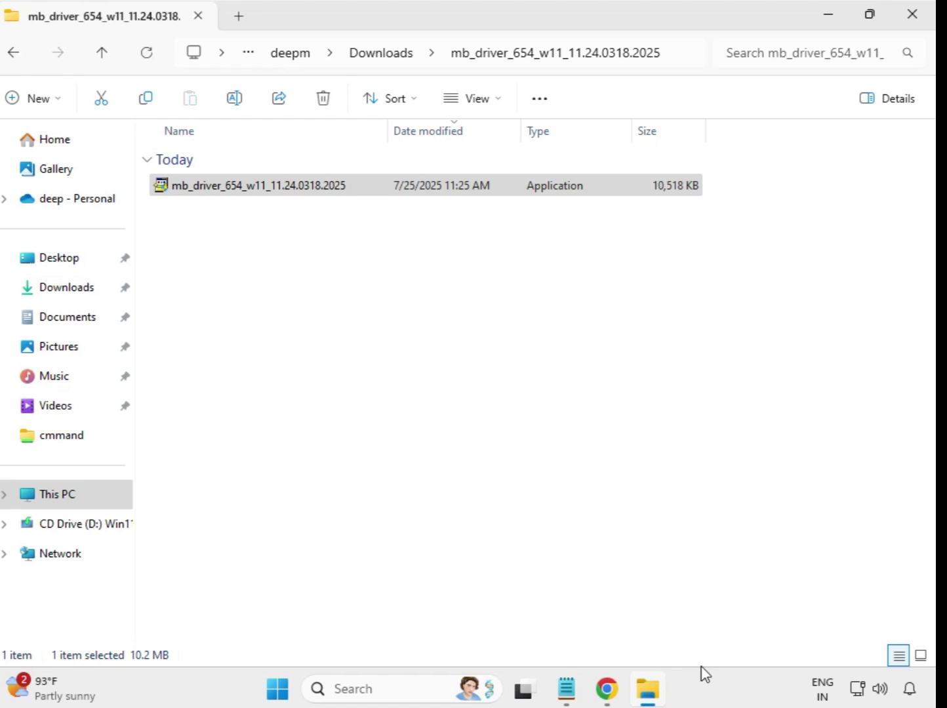
pyautogui.click(385, 55)
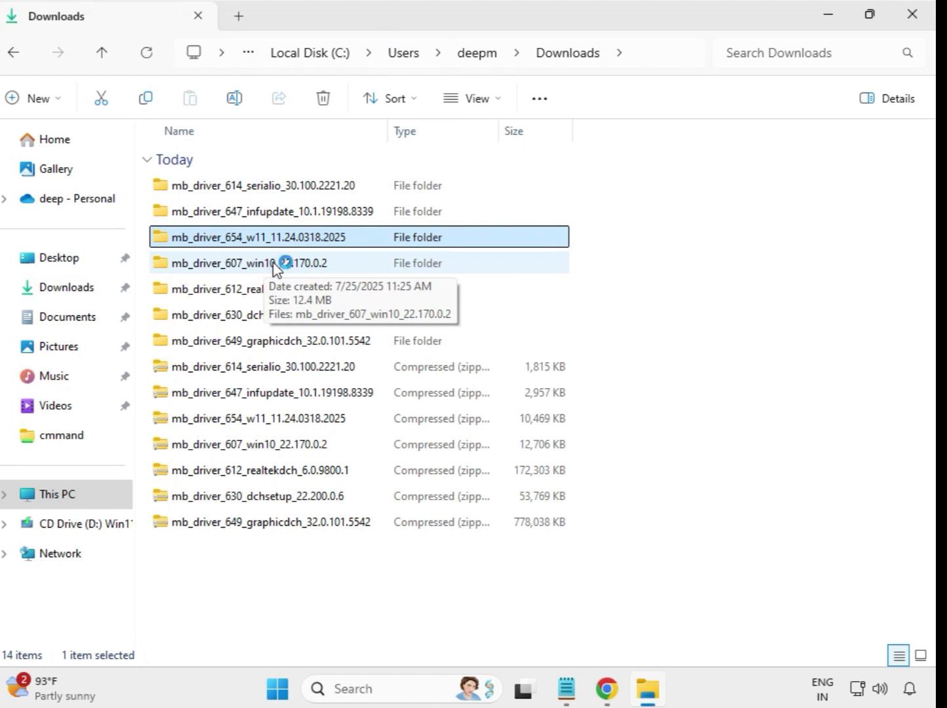
# Run the mb_driver_607_win10_22.170.0.2 installer from its extracted folder with administrator approval and return to the Downloads folder
pyautogui.doubleClick(274, 265)
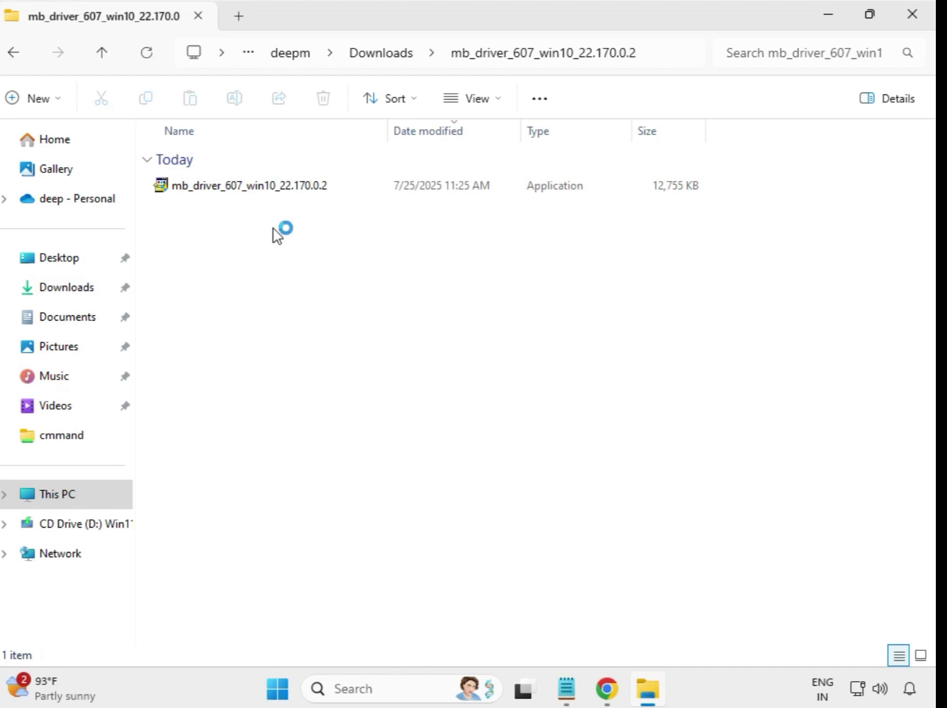
pyautogui.doubleClick(261, 189)
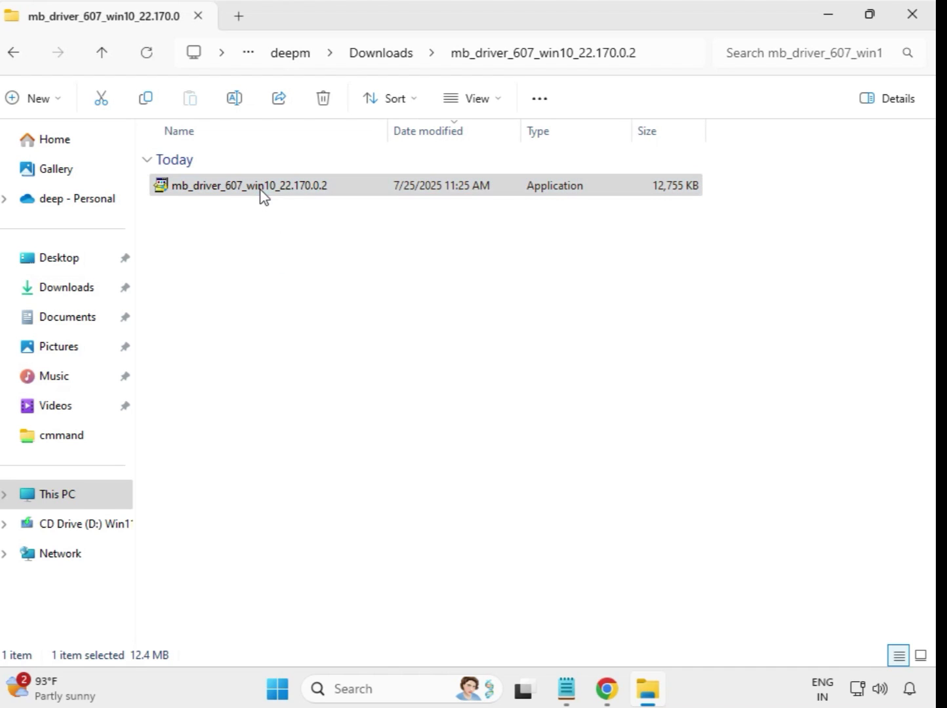
pyautogui.rightClick(262, 191)
pyautogui.click(338, 339)
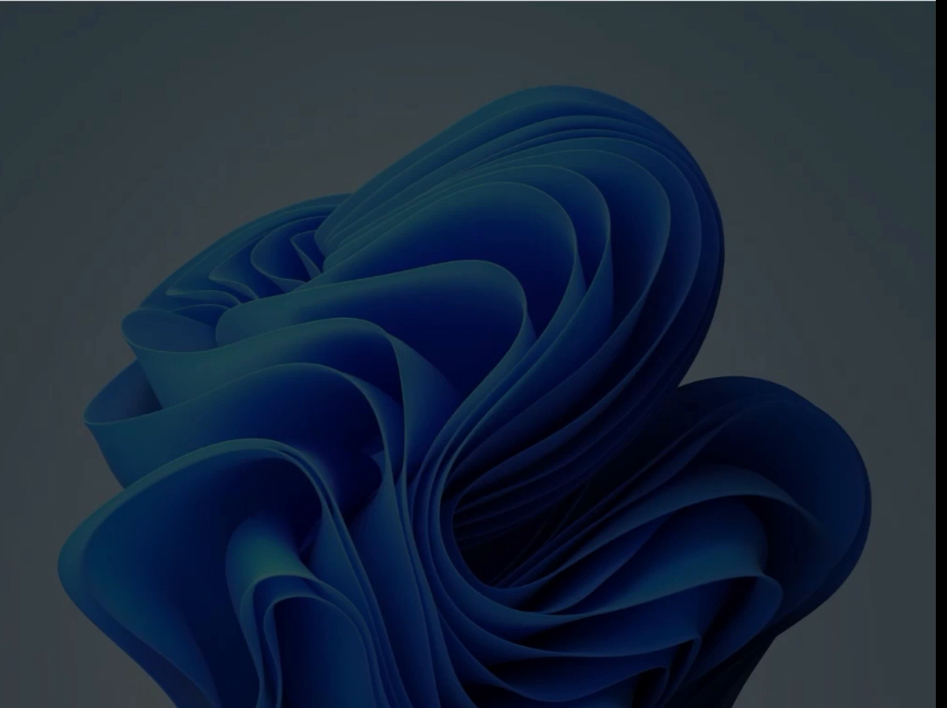
pyautogui.click(386, 496)
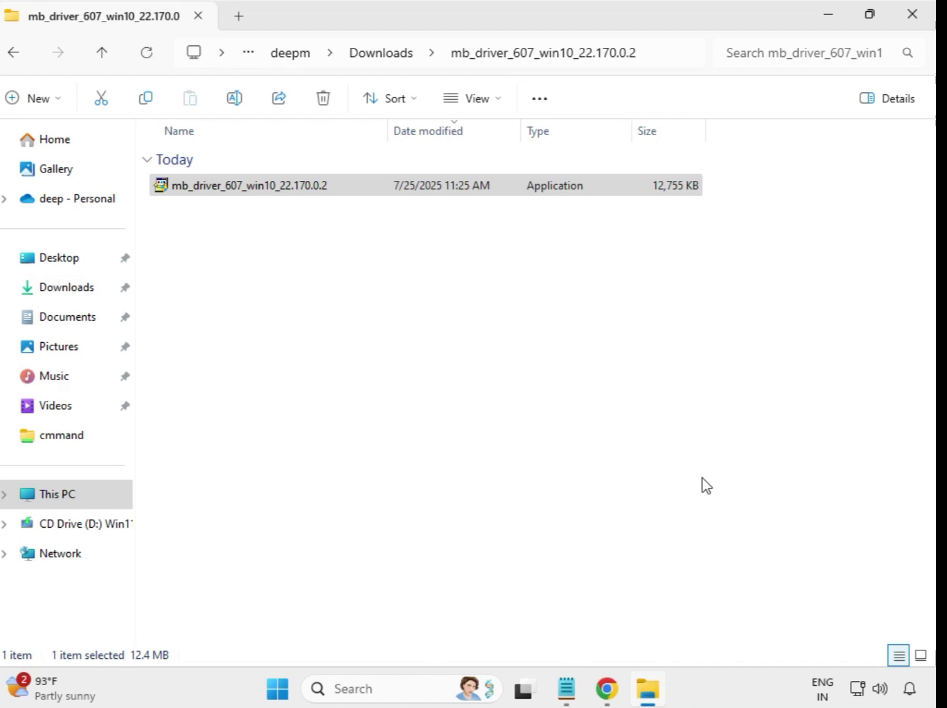
pyautogui.click(380, 54)
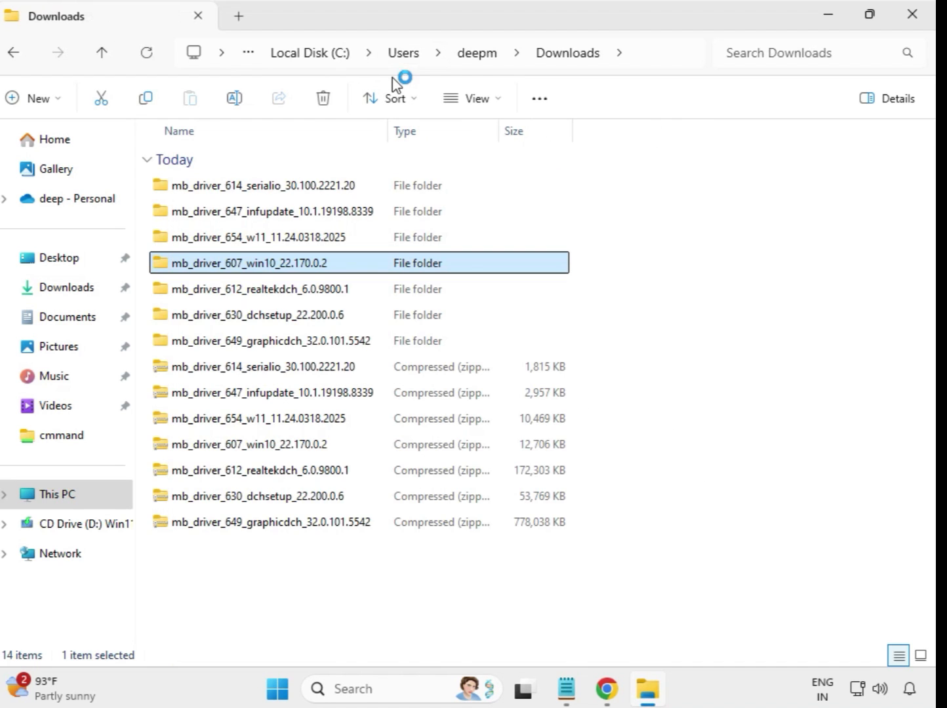
# Run the mb_driver_612_realtekdch_6.0.9800.1 installer from its extracted folder with administrator approval and return to the Downloads folder
pyautogui.click(329, 291)
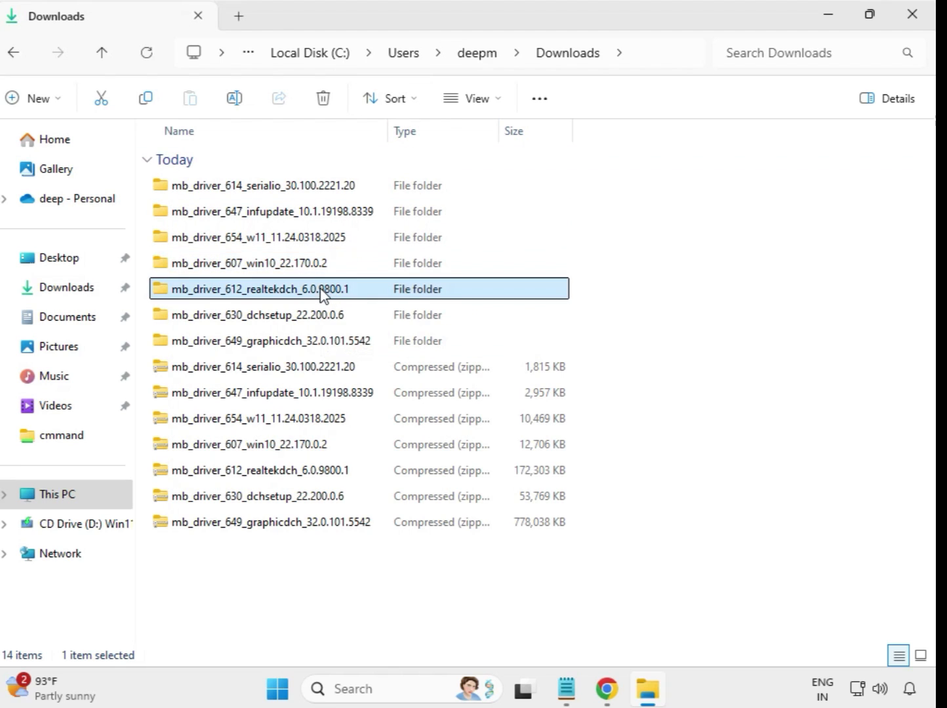
pyautogui.doubleClick(377, 292)
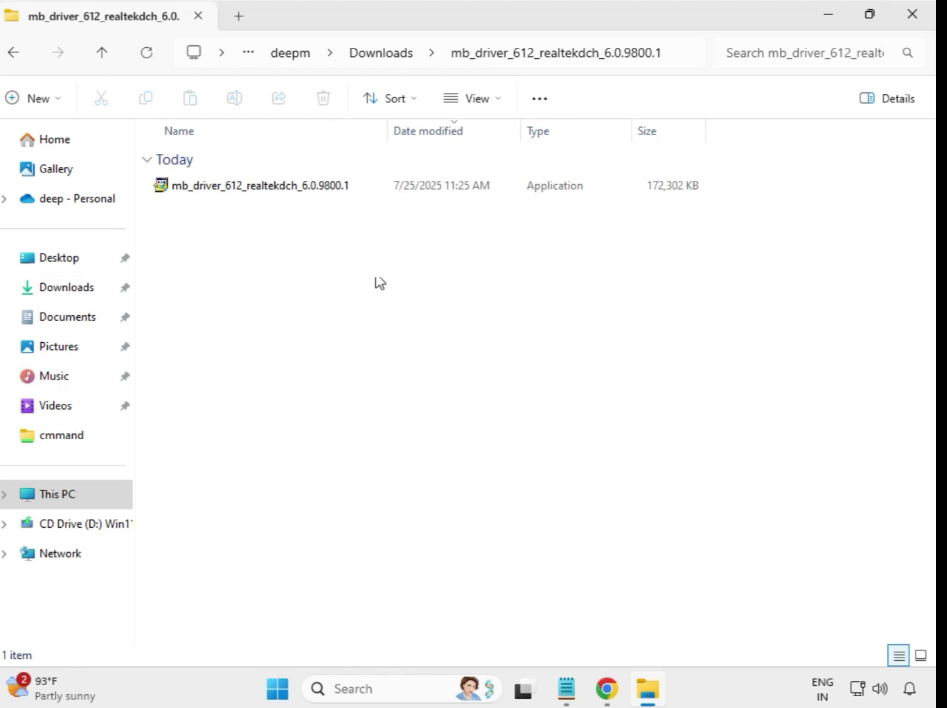
pyautogui.click(292, 190)
pyautogui.rightClick(302, 205)
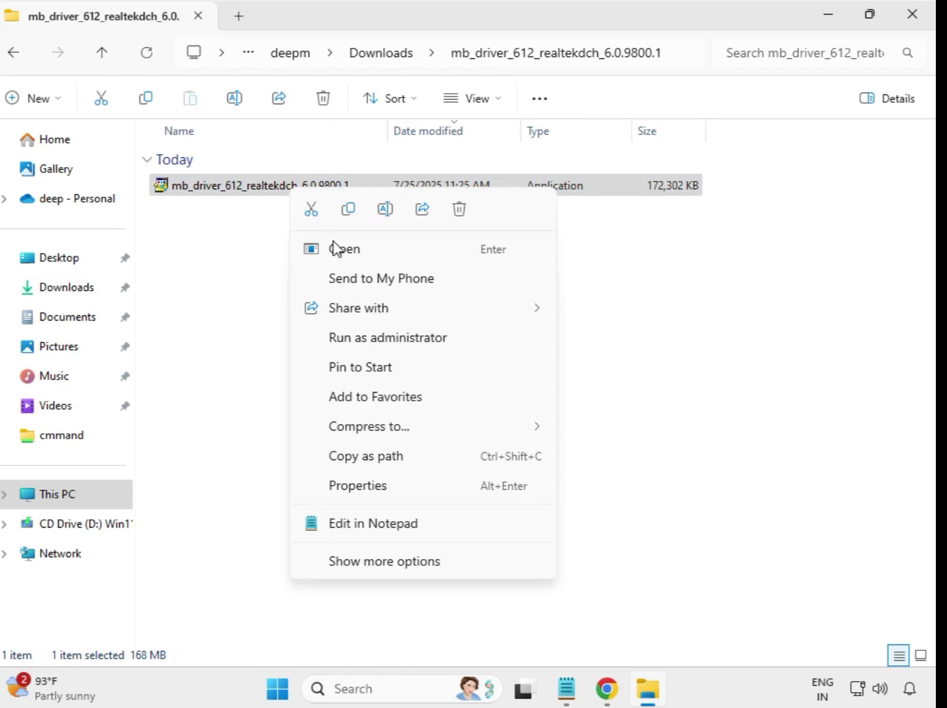
pyautogui.click(410, 339)
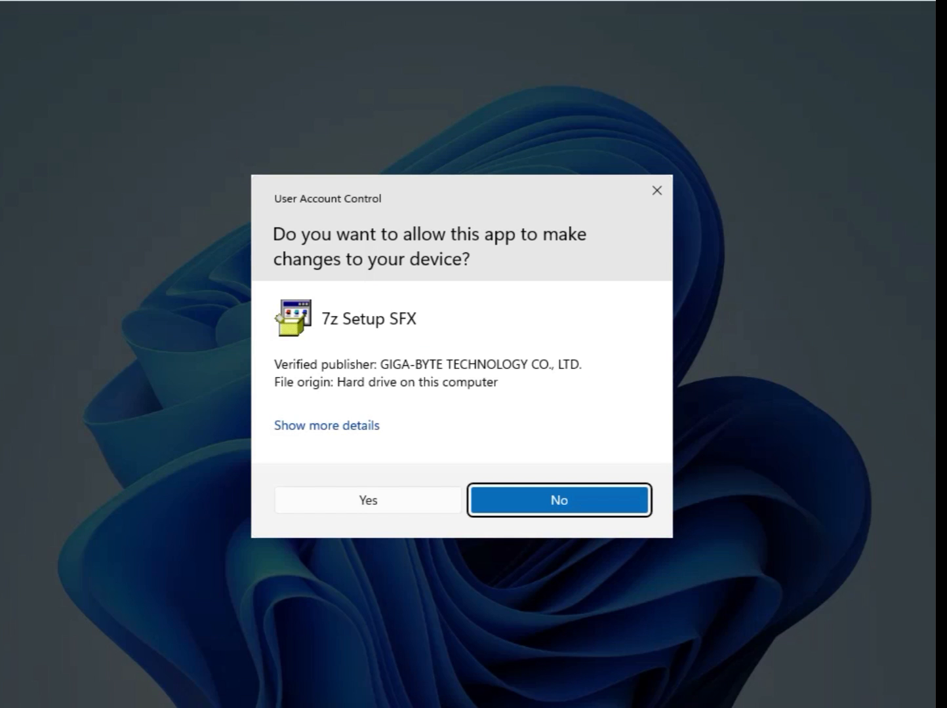
pyautogui.click(368, 500)
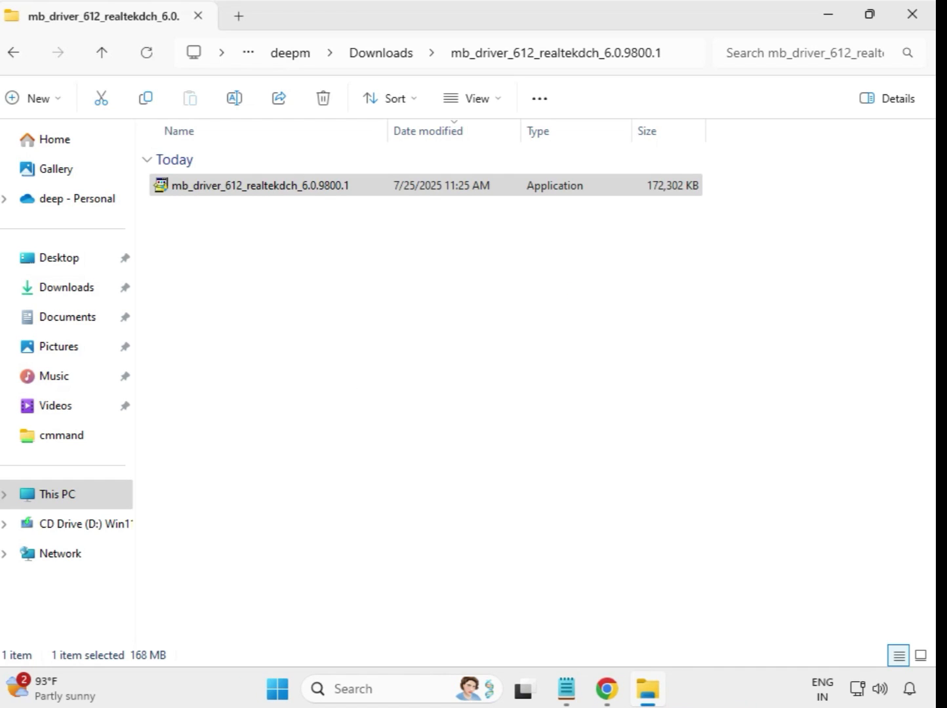
pyautogui.click(384, 63)
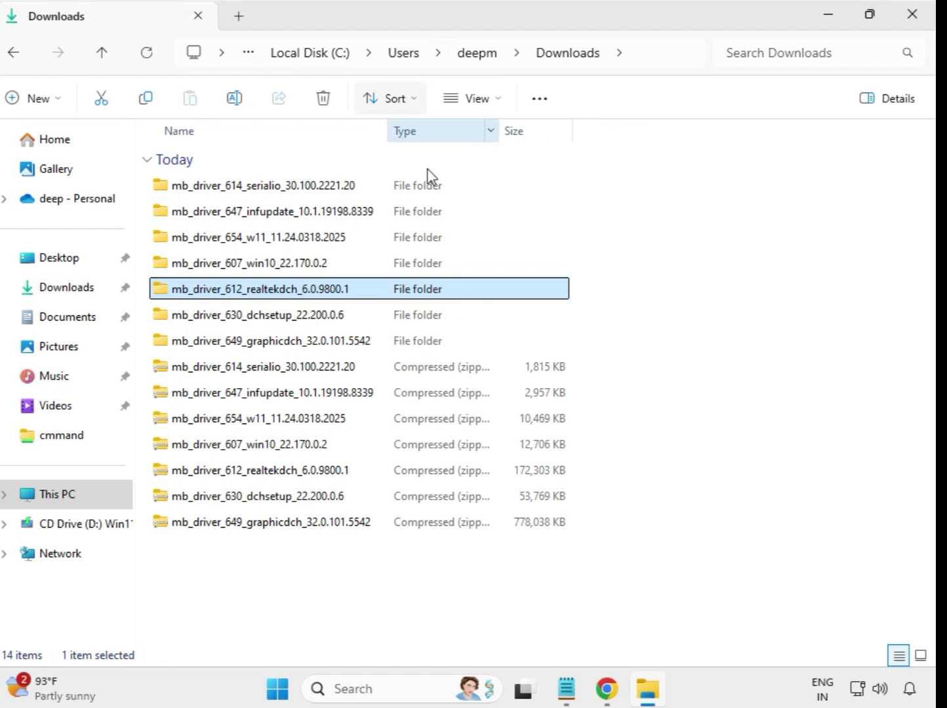
# Run the mb_driver_630_dchsetup_22.200.0.6 installer from its extracted folder with administrator approval and return to the Downloads folder
pyautogui.click(311, 321)
pyautogui.click(318, 344)
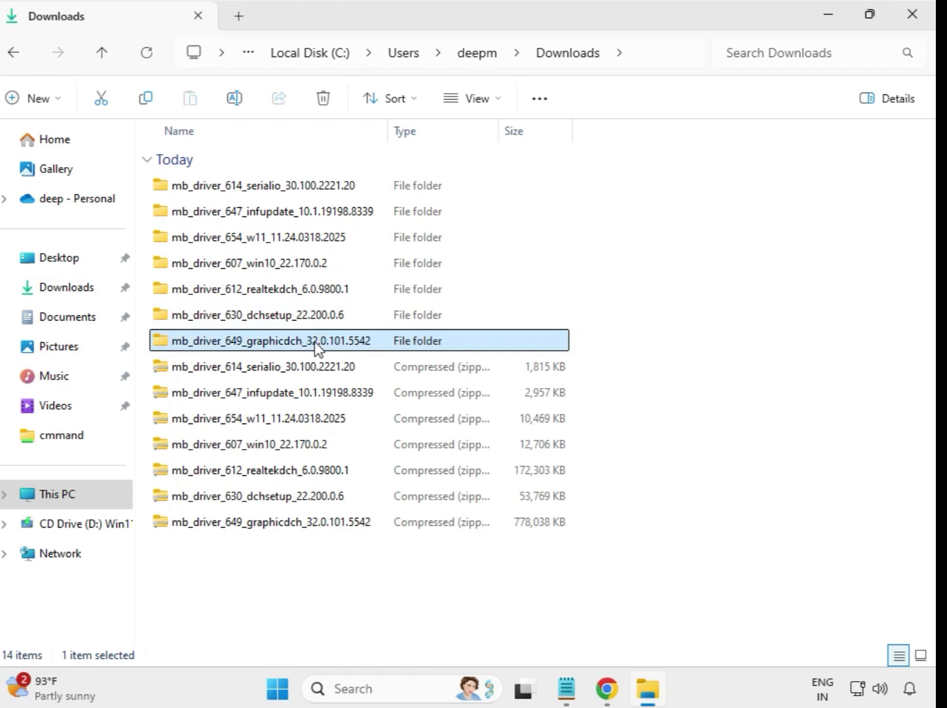
pyautogui.click(316, 321)
pyautogui.doubleClick(304, 318)
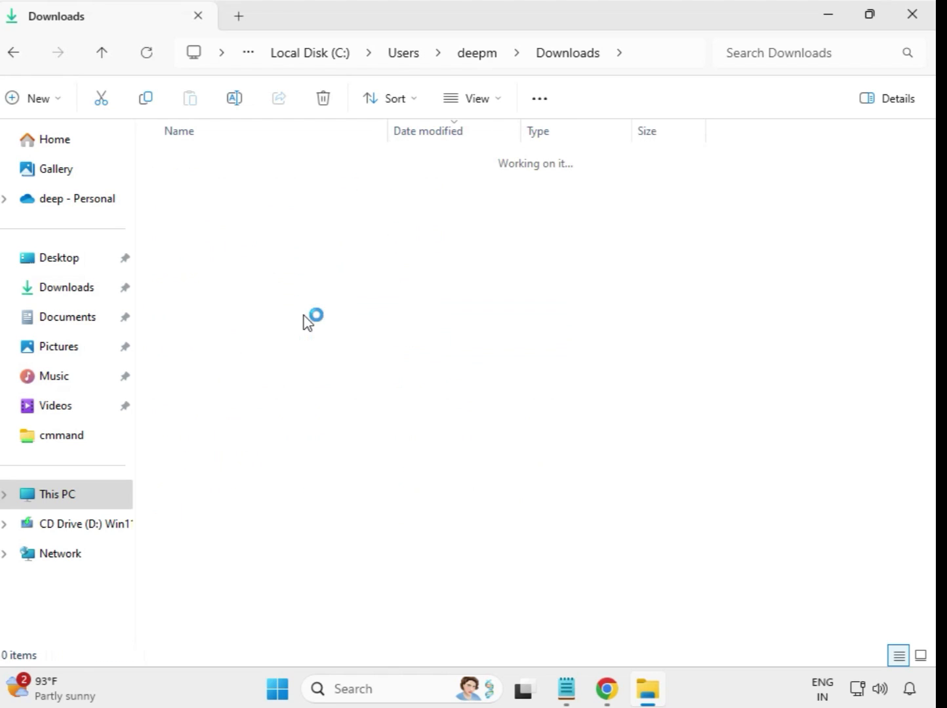
pyautogui.click(254, 191)
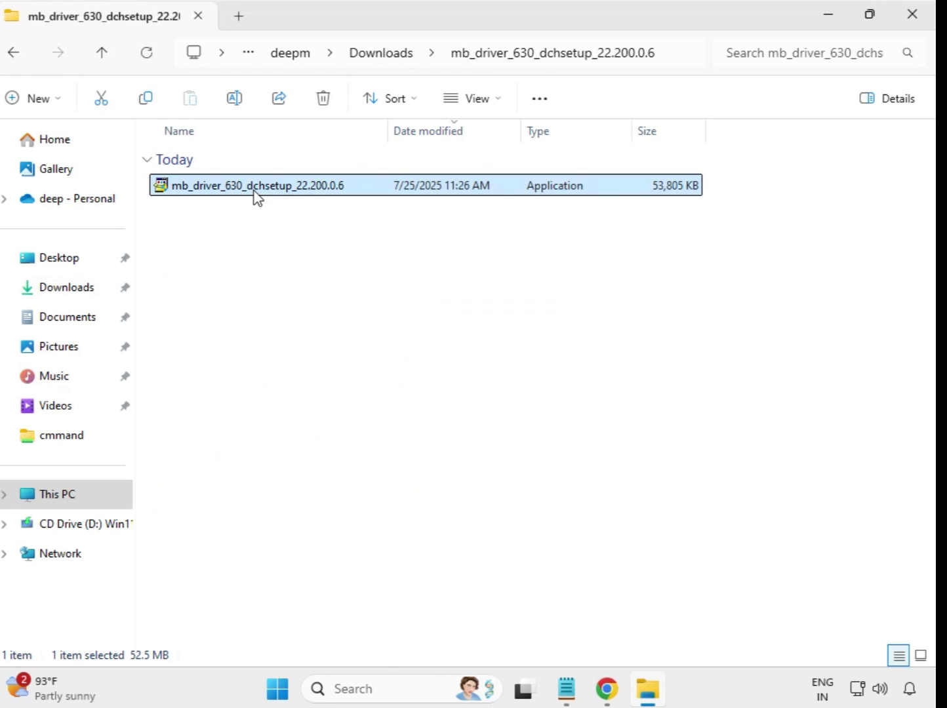
pyautogui.rightClick(255, 191)
pyautogui.click(359, 342)
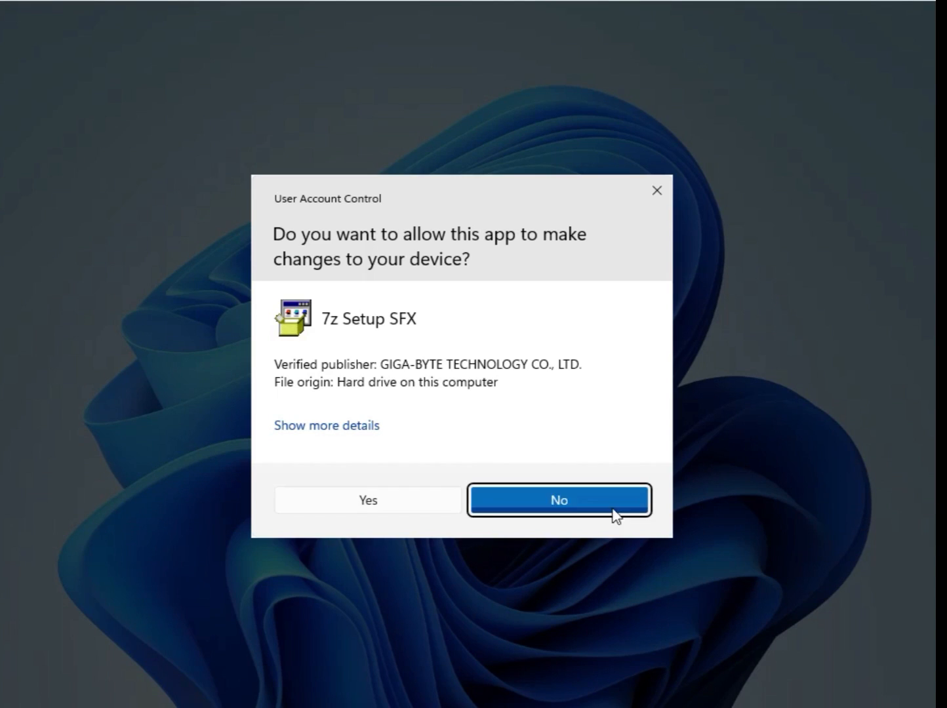
pyautogui.click(389, 504)
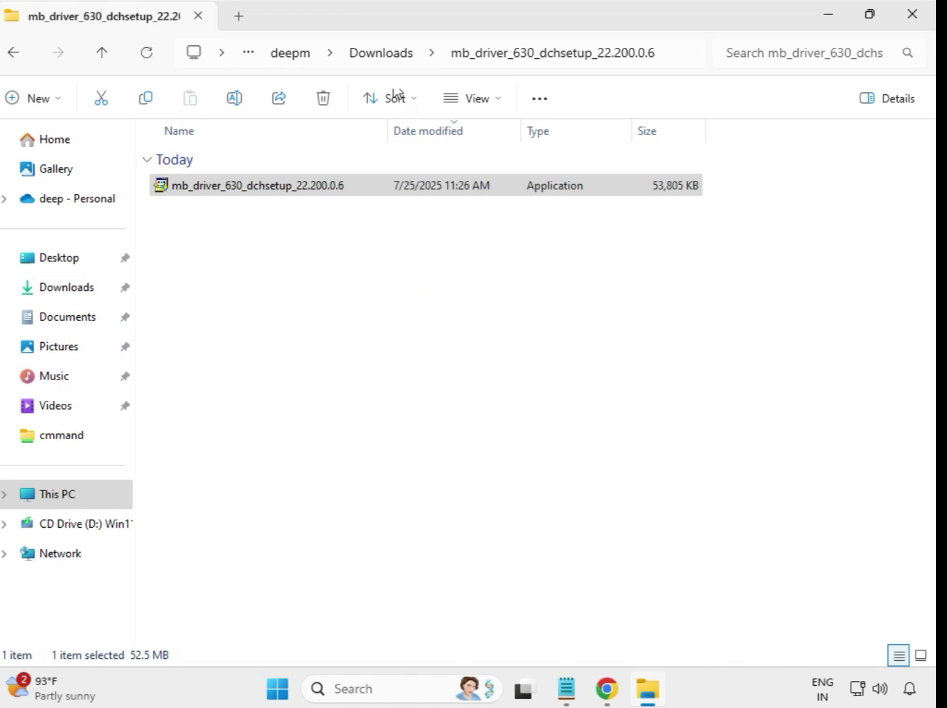
pyautogui.click(381, 53)
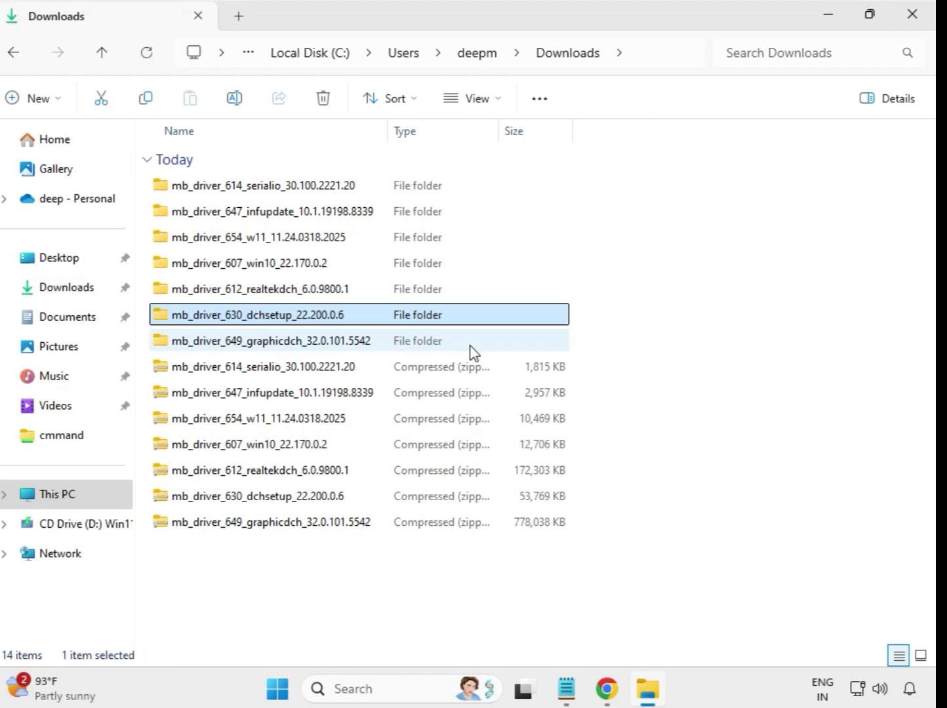
# Run the mb_driver_649_graphicdch_32.0.101.5542 installer from its extracted folder as administrator and approve the User Account Control request
pyautogui.click(286, 342)
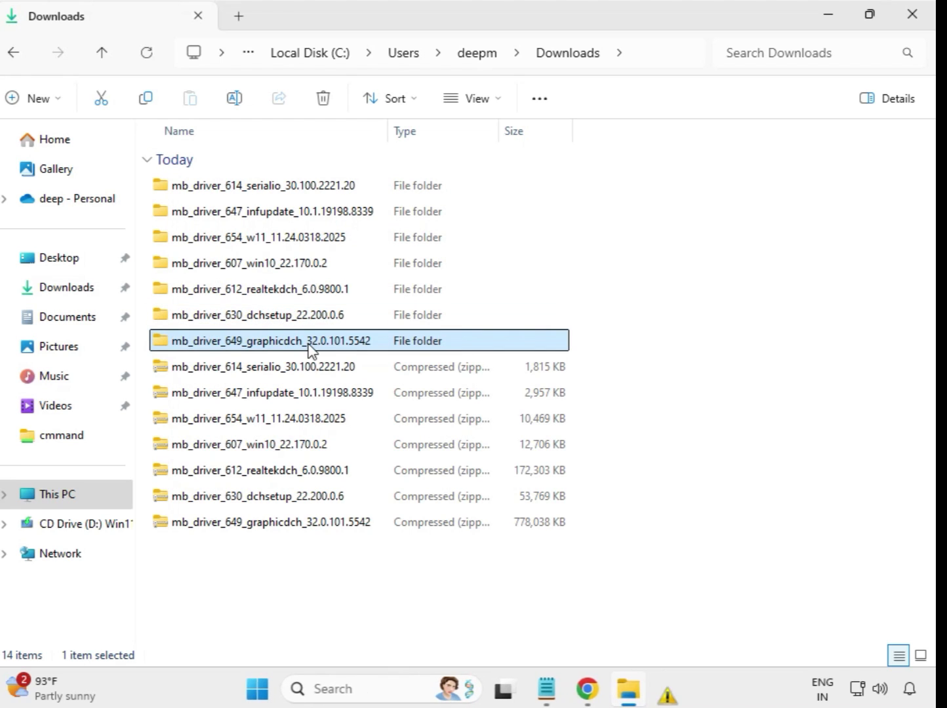
pyautogui.doubleClick(298, 342)
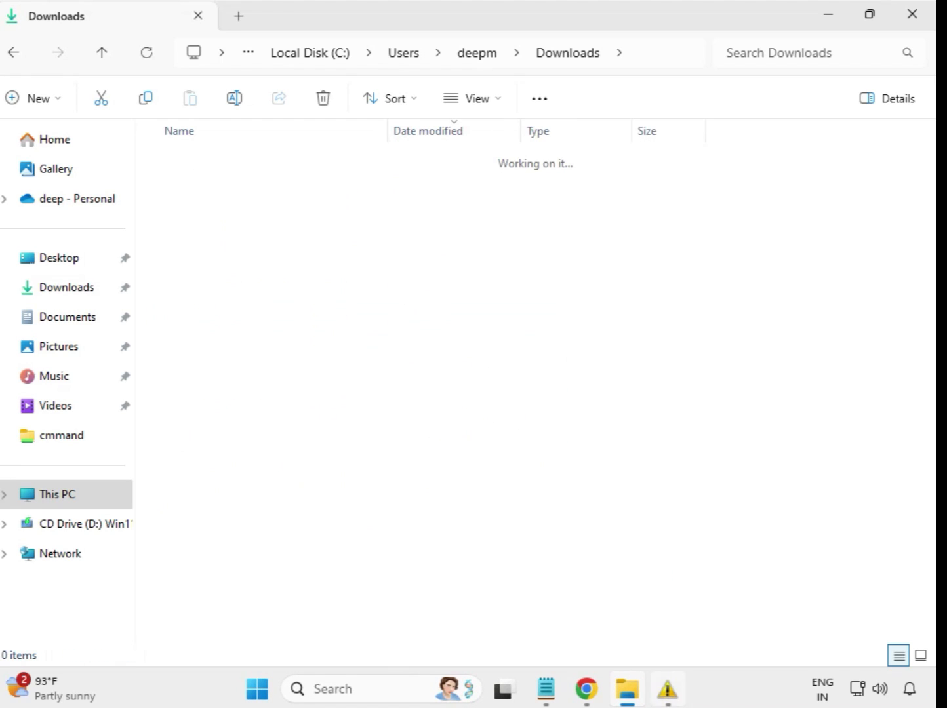
pyautogui.click(306, 187)
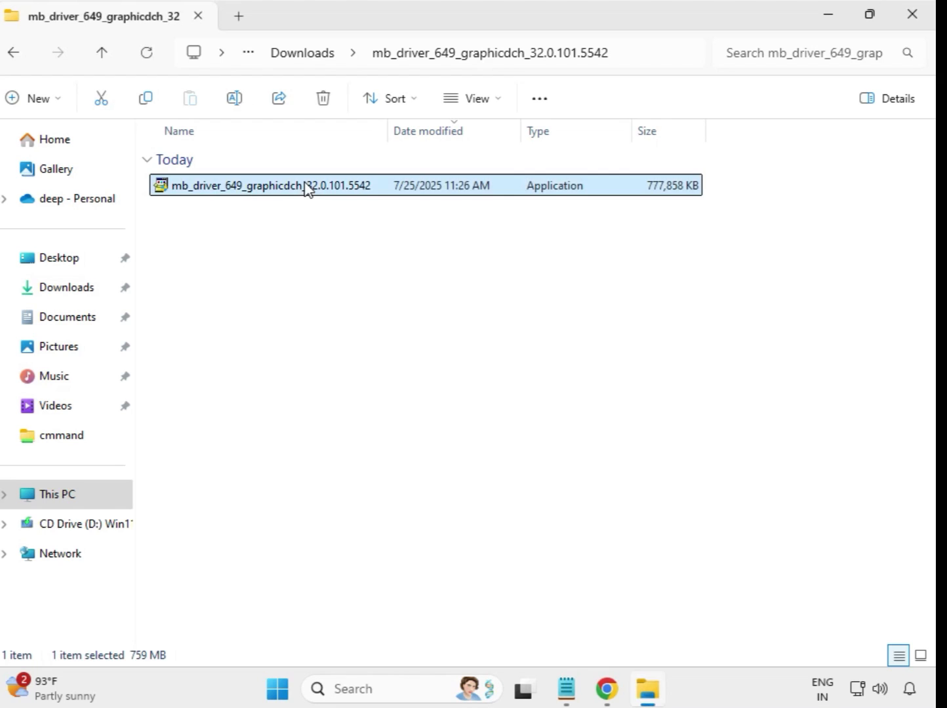
pyautogui.rightClick(307, 187)
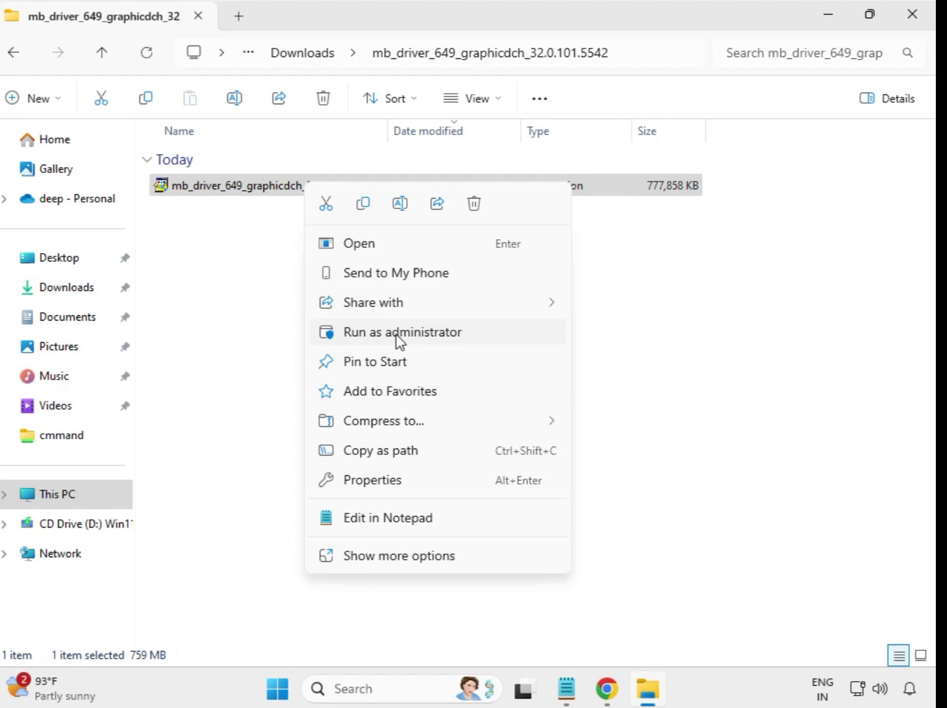
pyautogui.click(399, 336)
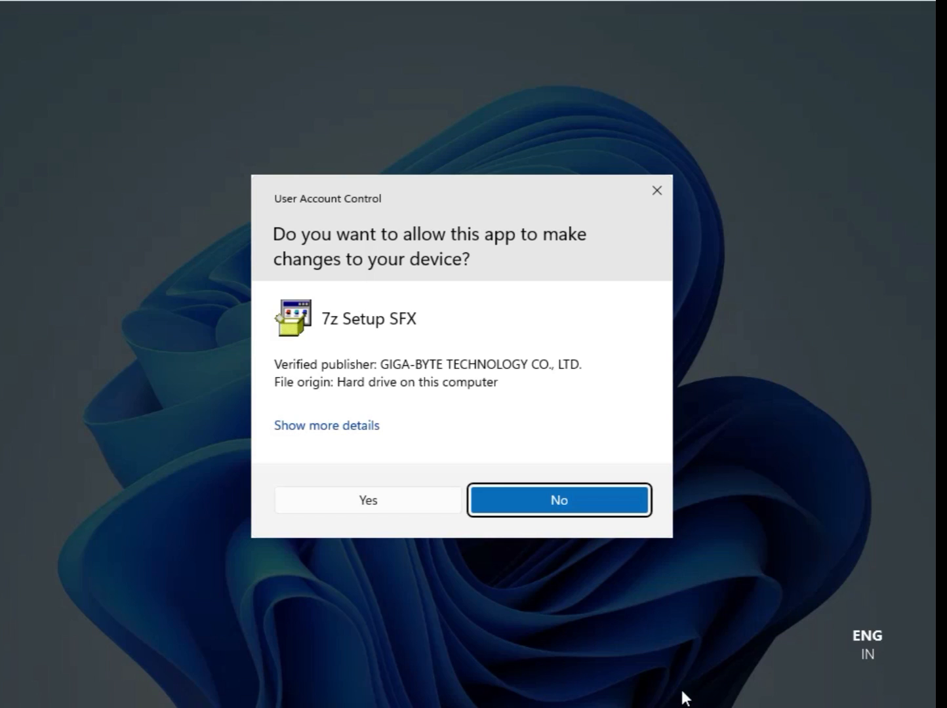
pyautogui.click(374, 500)
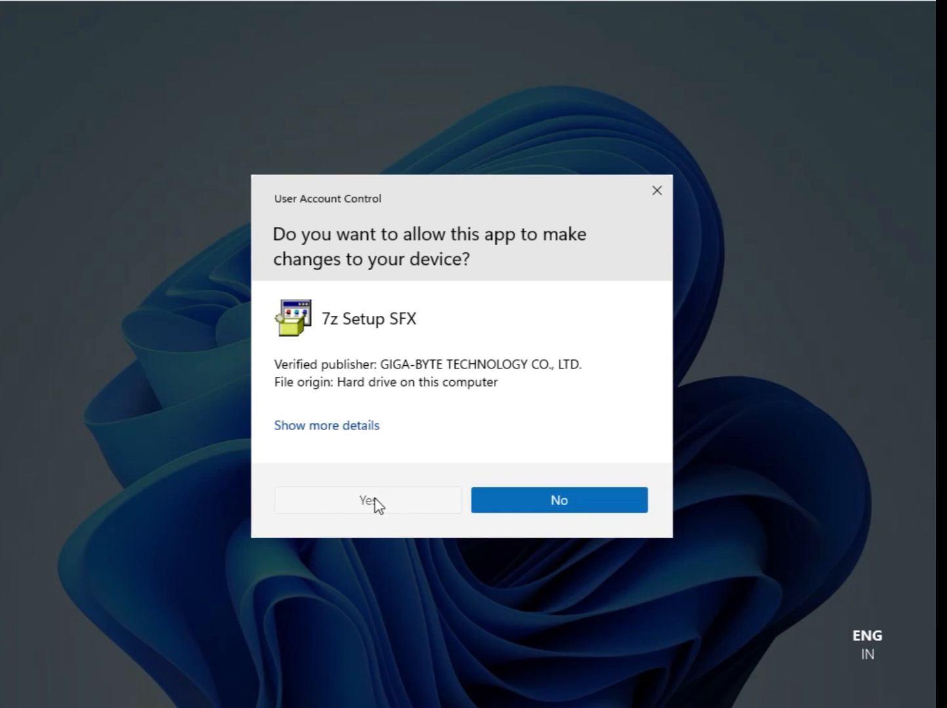